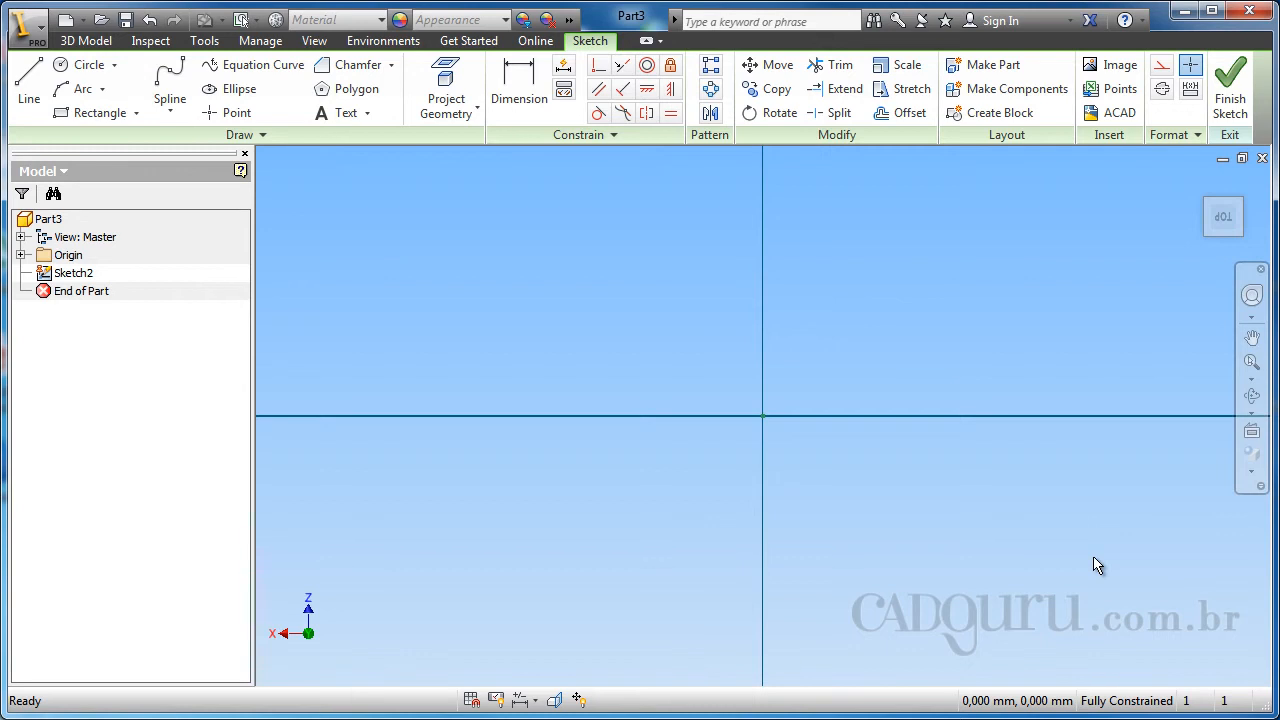
- Place three loose sketch points above and to the left of the origin, and delete all three
{"action": "left_click", "coordinate": [236, 116]}
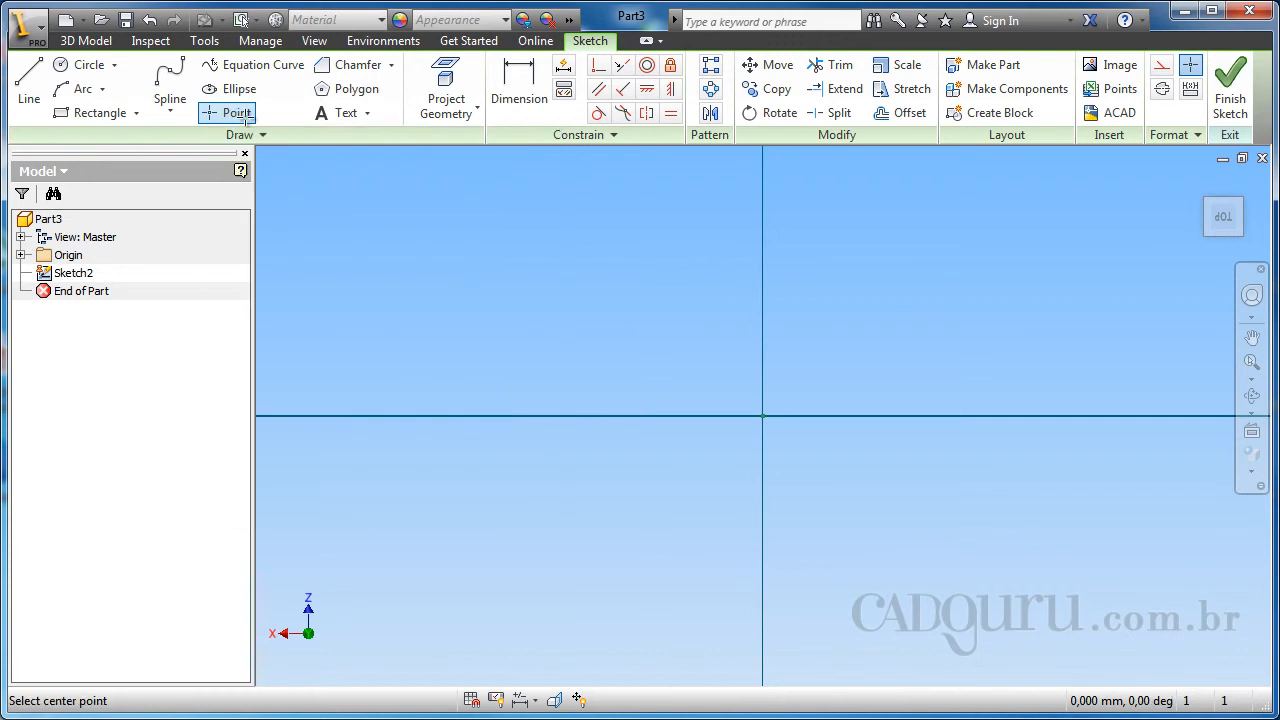
{"action": "left_click", "coordinate": [586, 332]}
{"action": "left_click", "coordinate": [648, 260]}
{"action": "left_click", "coordinate": [663, 332]}
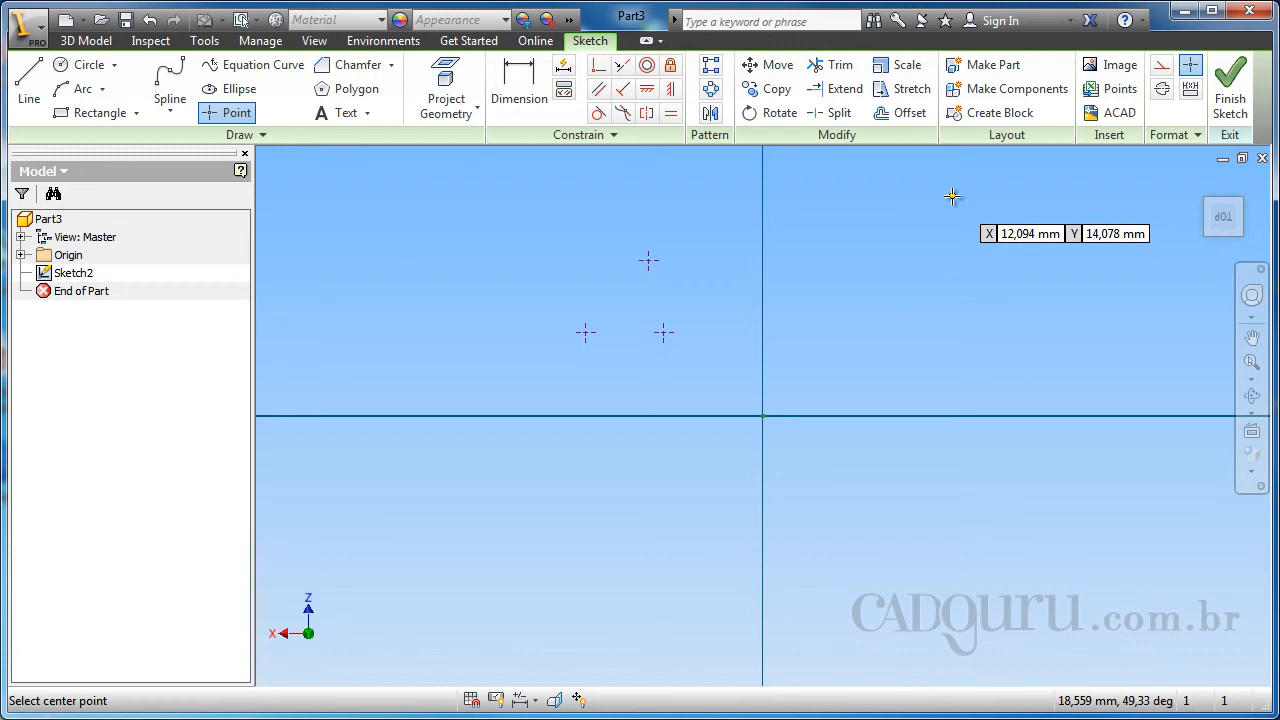
{"action": "key", "text": "Escape"}
{"action": "mouse_move", "coordinate": [487, 205]}
{"action": "left_mouse_down"}
{"action": "mouse_move", "coordinate": [749, 374]}
{"action": "mouse_move", "coordinate": [735, 388]}
{"action": "left_mouse_up"}
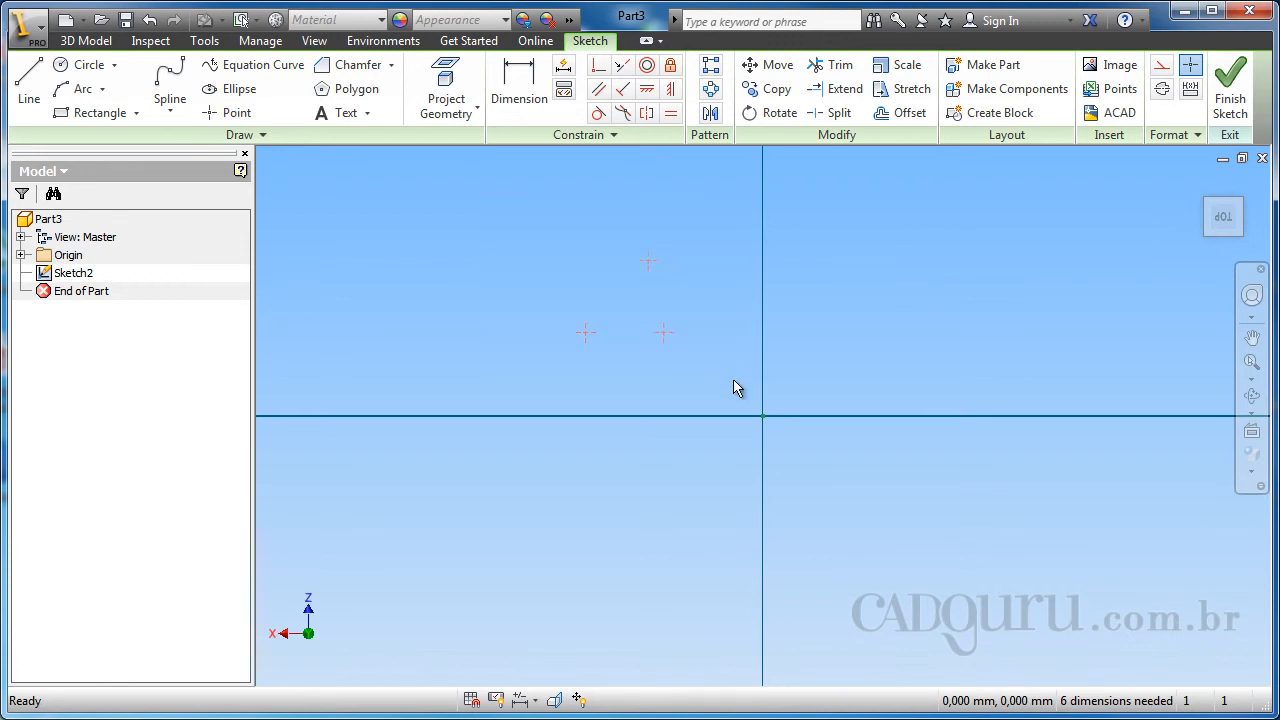
{"action": "key", "text": "Delete"}
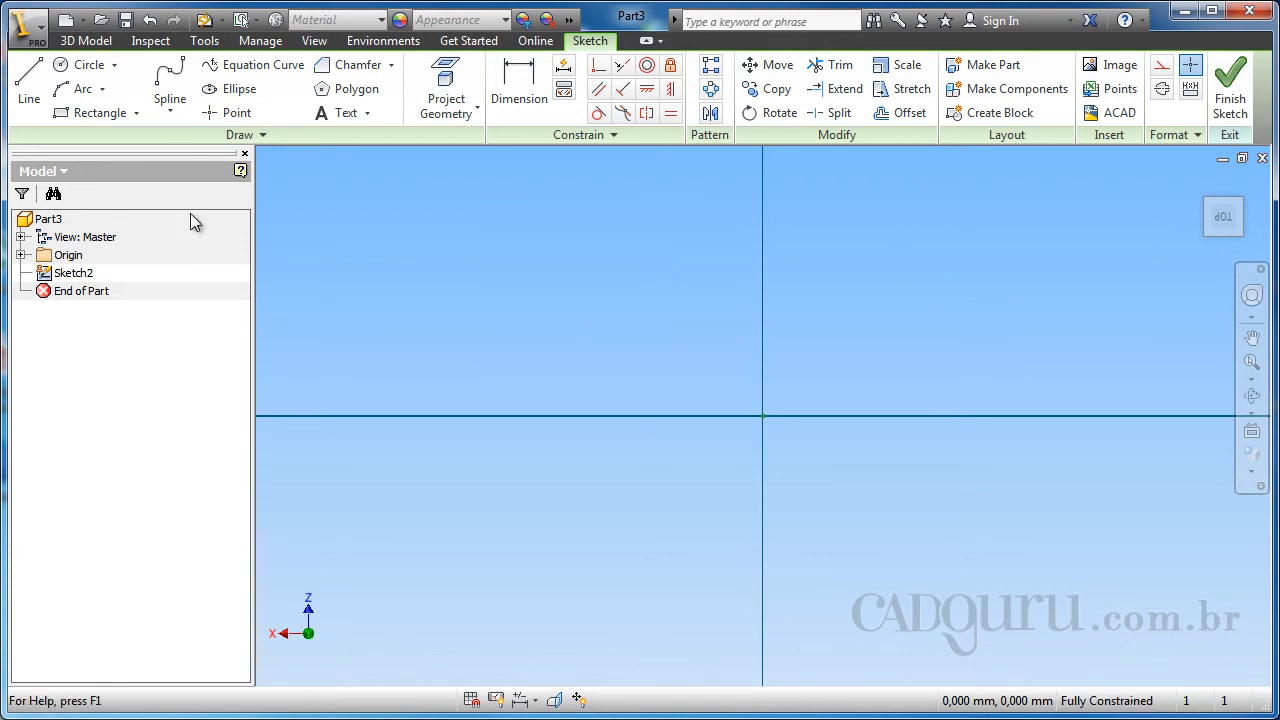
- Draw a two-point rectangle above and to the left of the origin and extrude it 10 mm into a block
{"action": "left_click", "coordinate": [99, 115]}
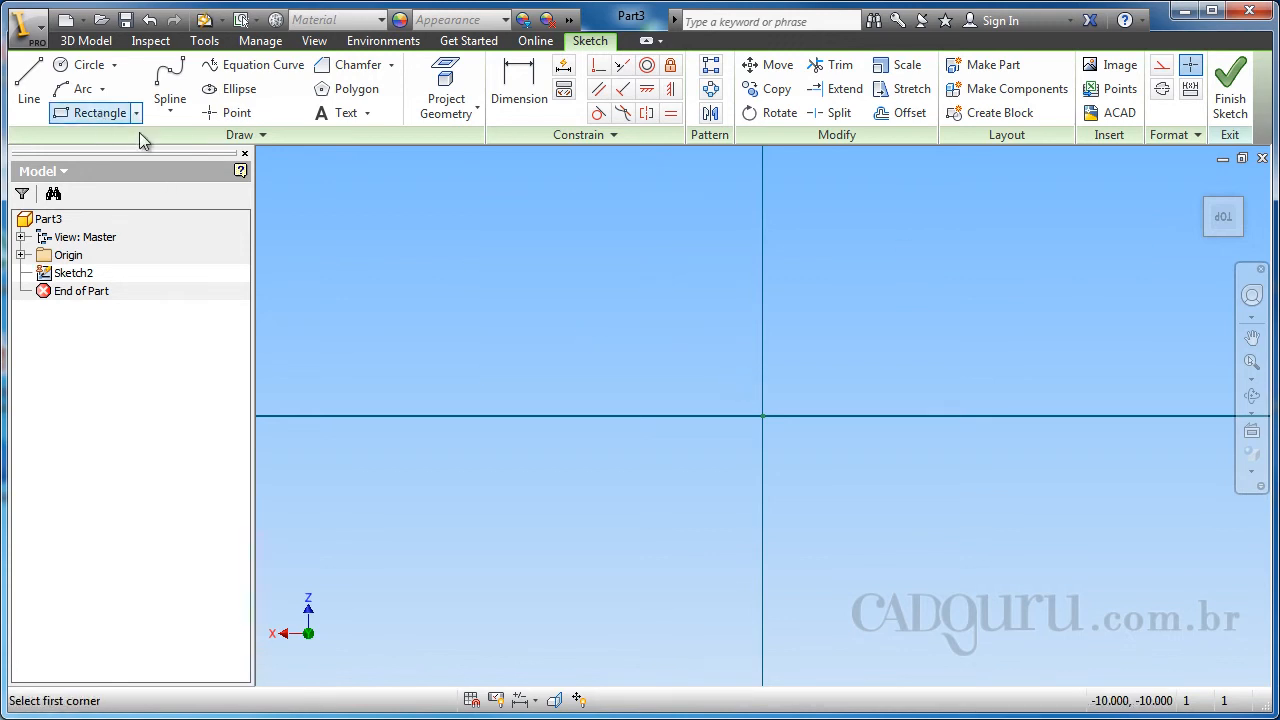
{"action": "left_click", "coordinate": [514, 273]}
{"action": "left_click", "coordinate": [675, 384]}
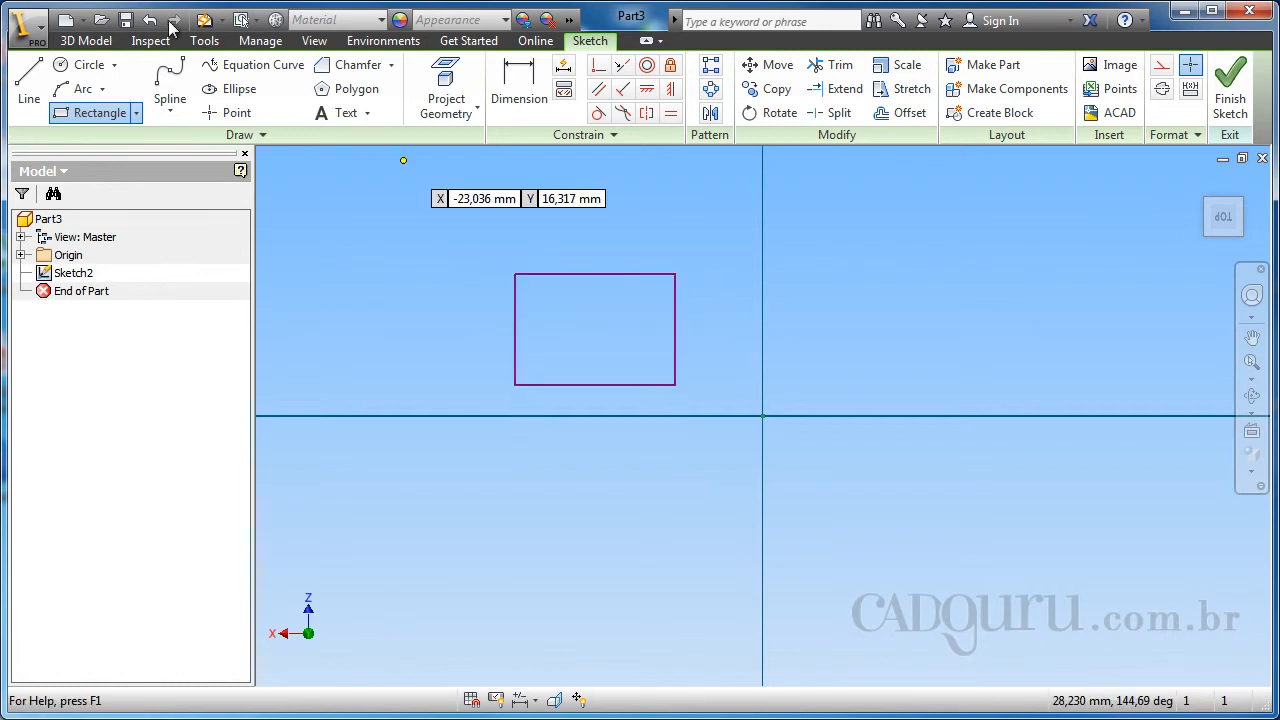
{"action": "left_click", "coordinate": [86, 40]}
{"action": "left_click", "coordinate": [174, 85]}
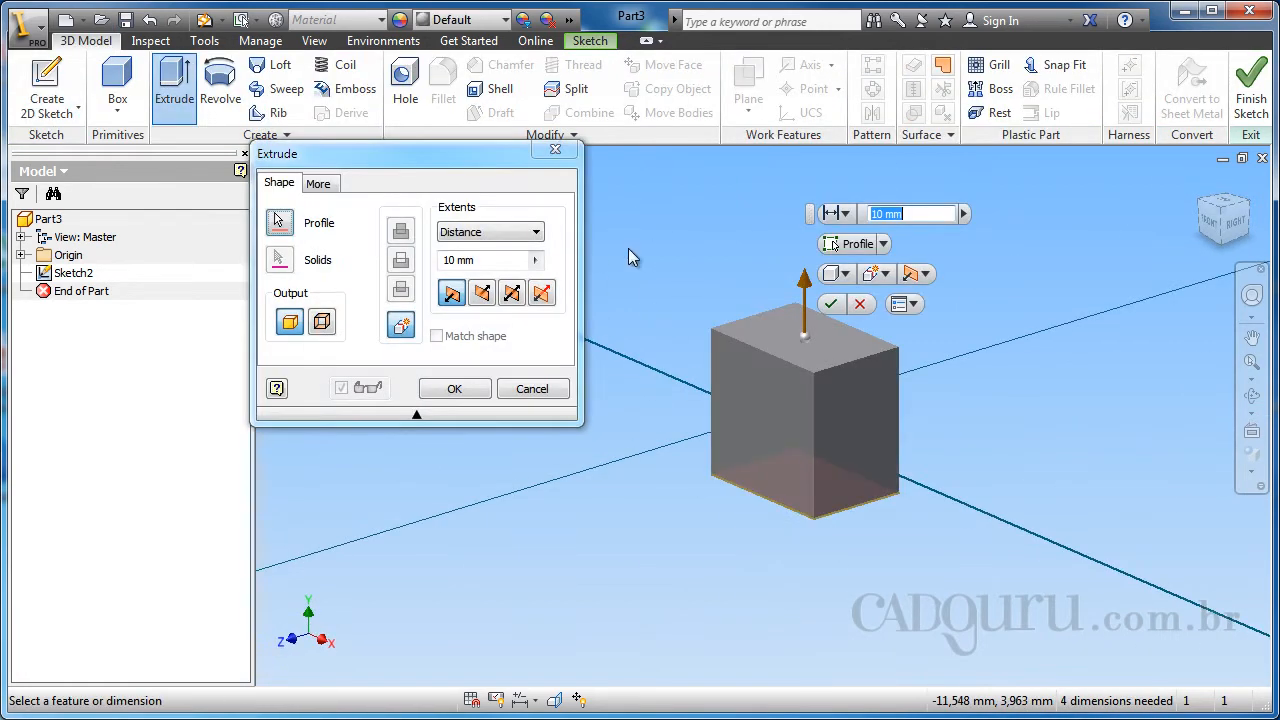
{"action": "left_click", "coordinate": [830, 304]}
- Start a sketch on the block's top face, place three scattered points on it, and finish the sketch
{"action": "right_click", "coordinate": [795, 333]}
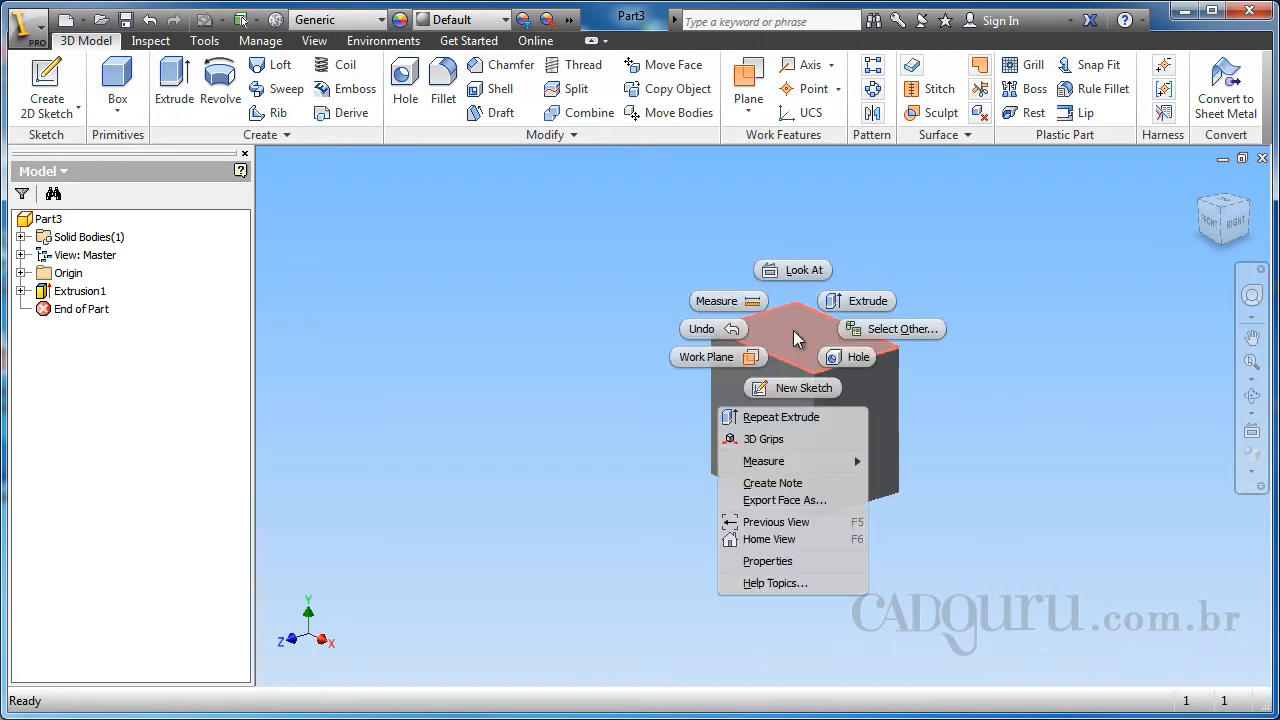
{"action": "left_click", "coordinate": [809, 387]}
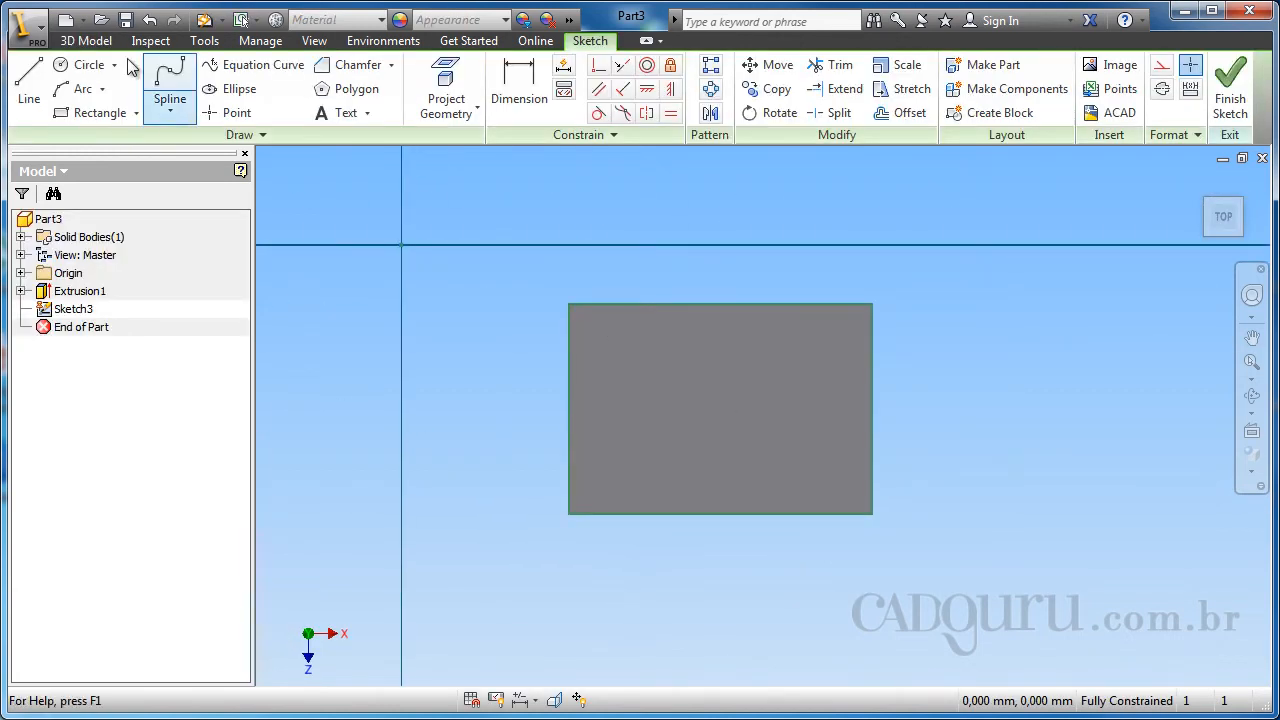
{"action": "left_click", "coordinate": [236, 113]}
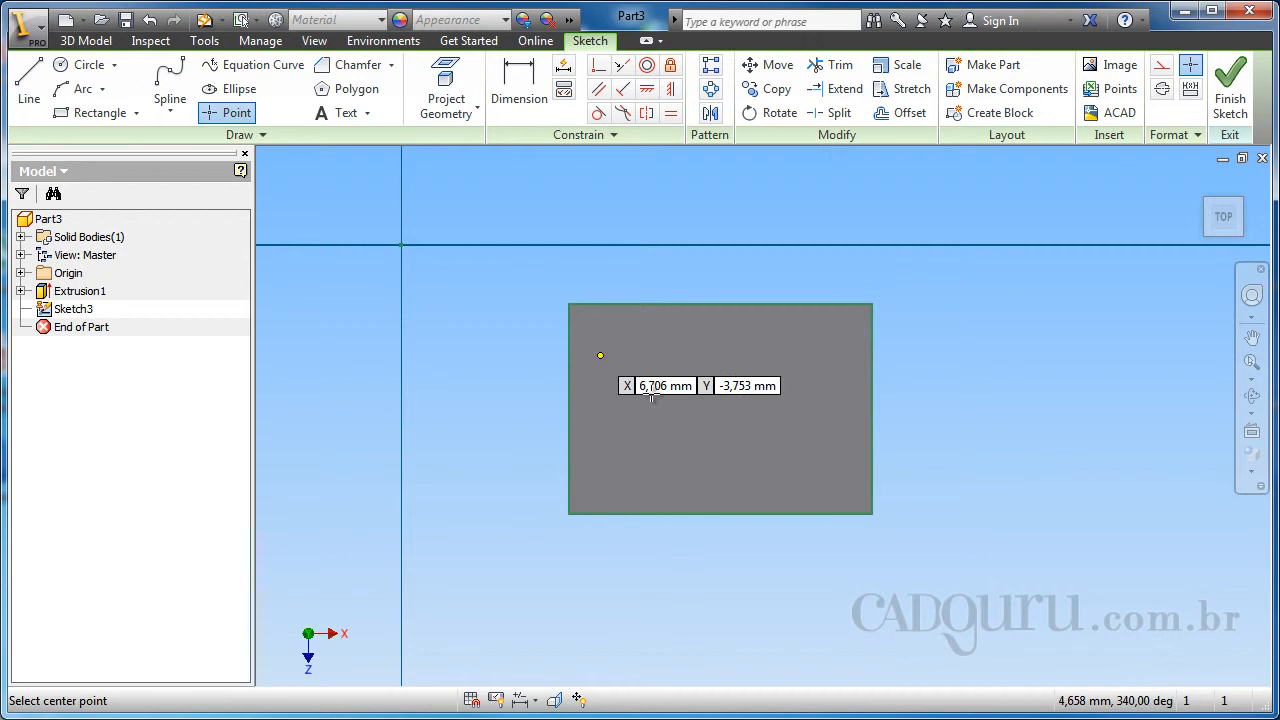
{"action": "left_click", "coordinate": [625, 347]}
{"action": "left_click", "coordinate": [818, 408]}
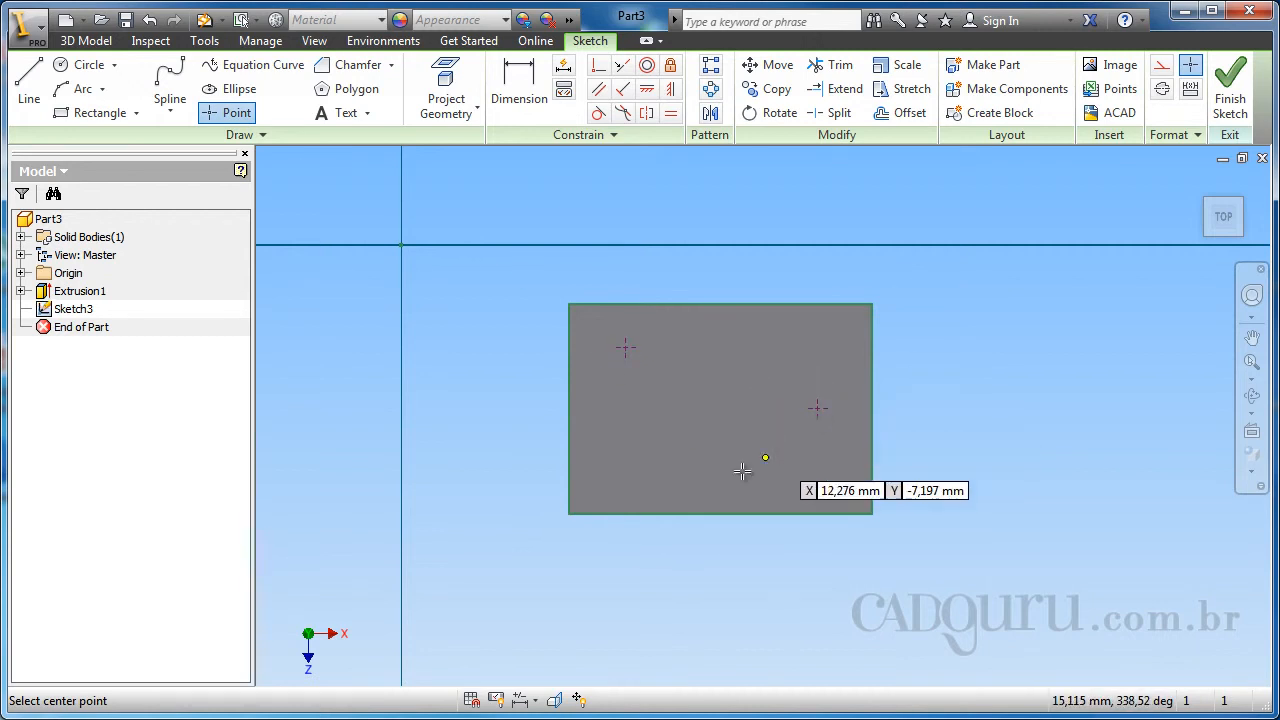
{"action": "left_click", "coordinate": [677, 476]}
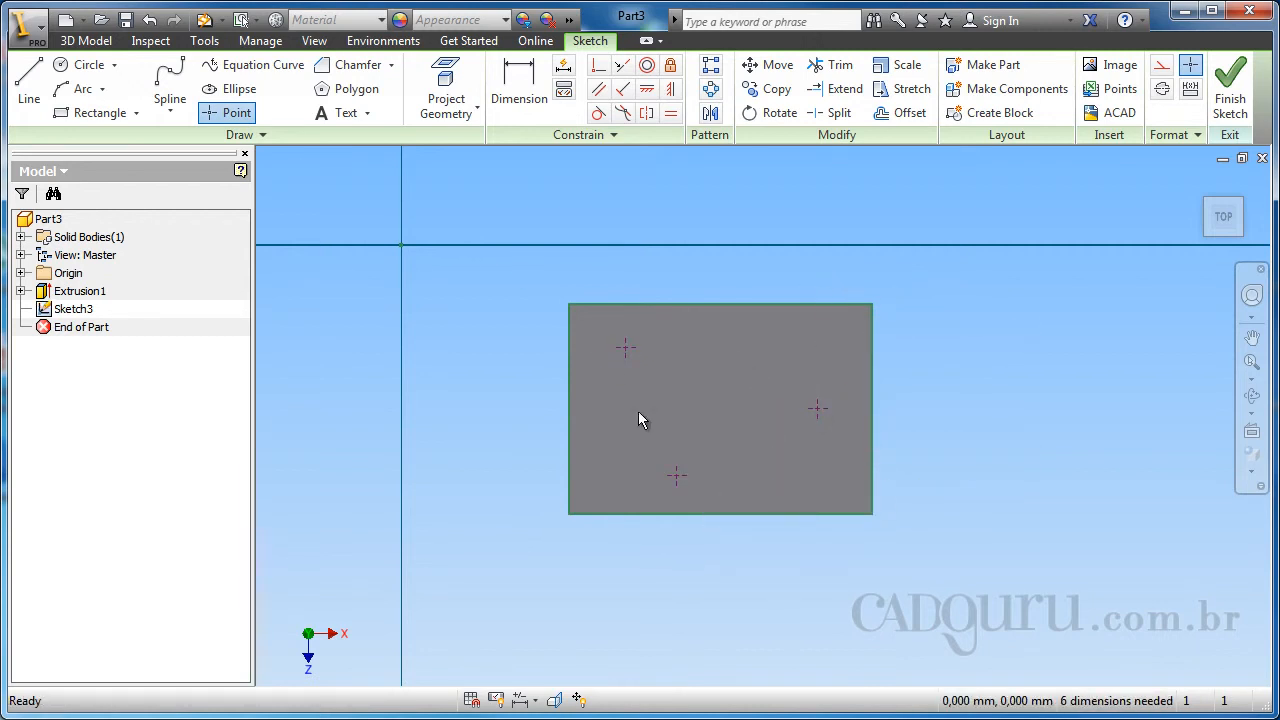
{"action": "mouse_move", "coordinate": [526, 486]}
{"action": "middle_mouse_down"}
{"action": "mouse_move", "coordinate": [526, 460]}
{"action": "mouse_move", "coordinate": [540, 487]}
{"action": "middle_mouse_up"}
{"action": "key", "text": "Escape"}
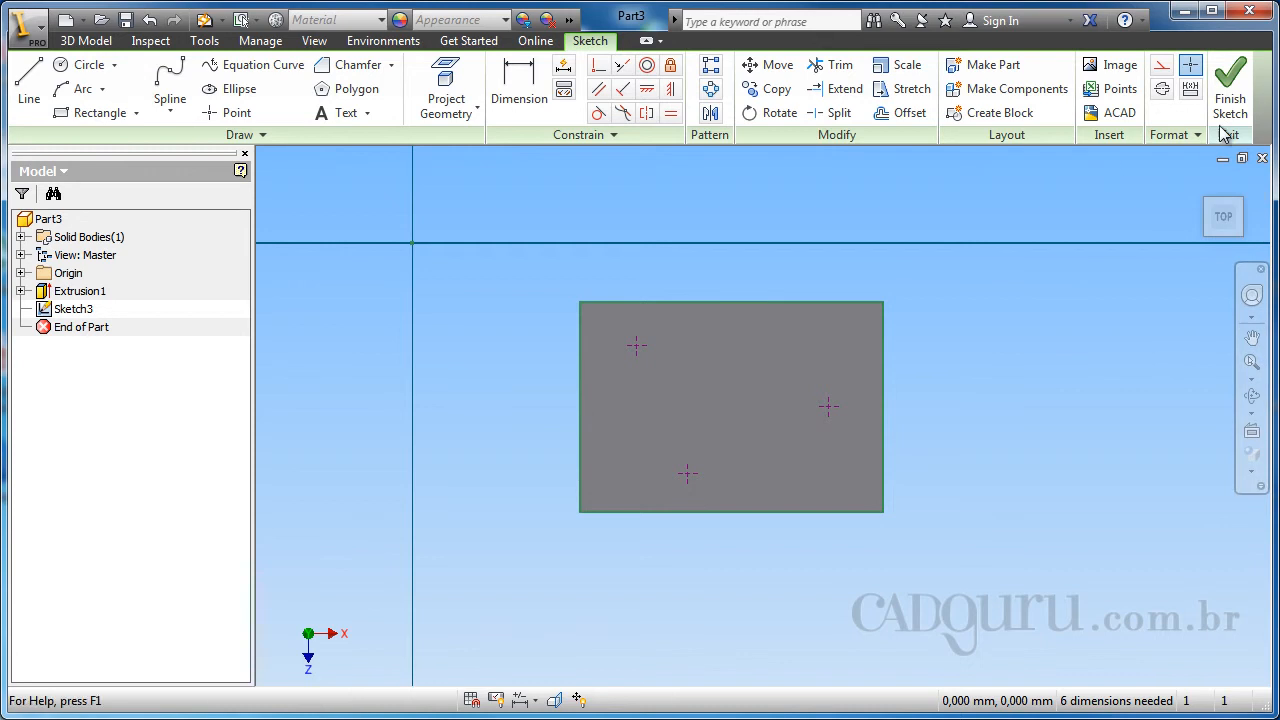
{"action": "left_click", "coordinate": [1230, 90]}
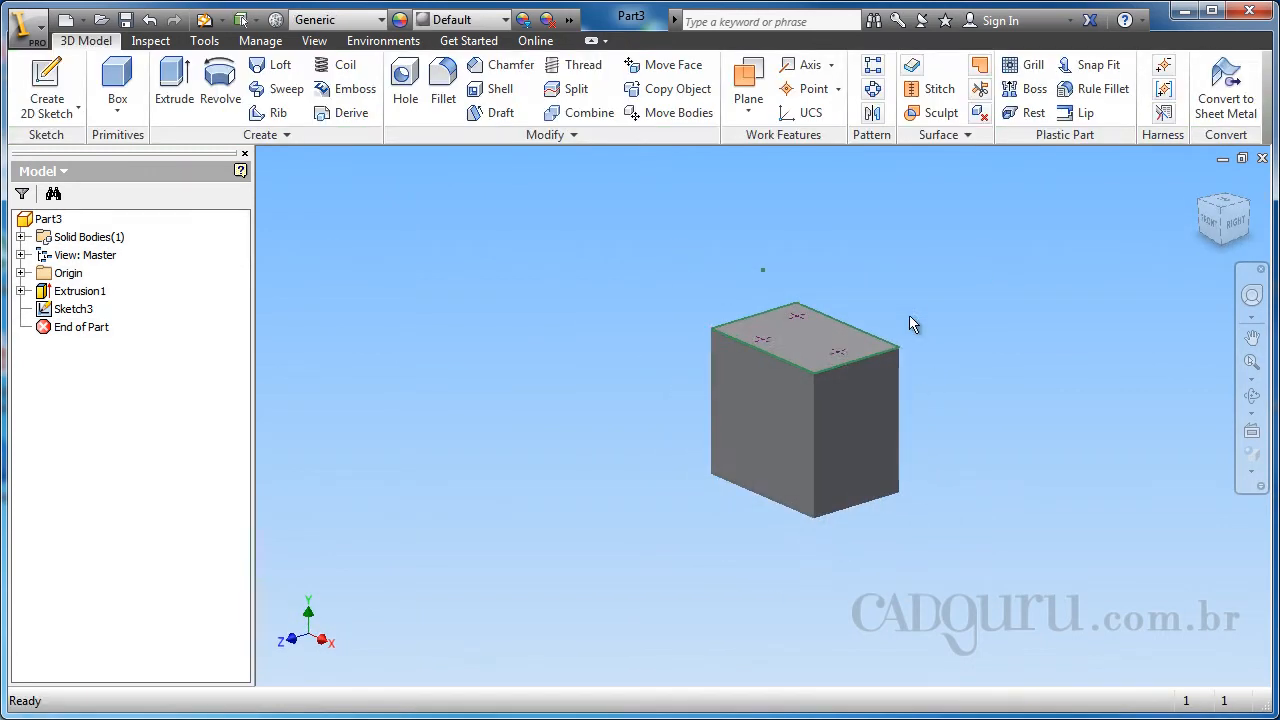
- Create simple 2 mm Through All holes at the three sketch points, using From Sketch placement
{"action": "scroll", "coordinate": [909, 323], "scroll_direction": "up", "scroll_amount": 3}
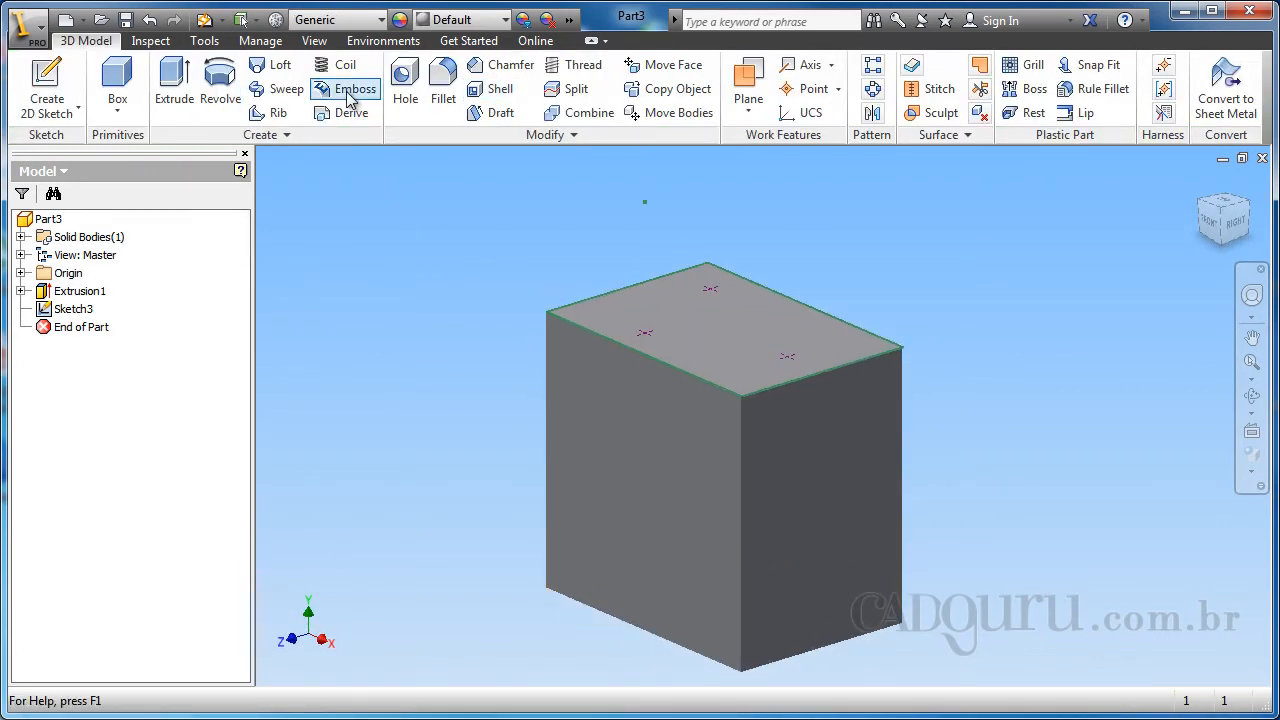
{"action": "left_click", "coordinate": [405, 82]}
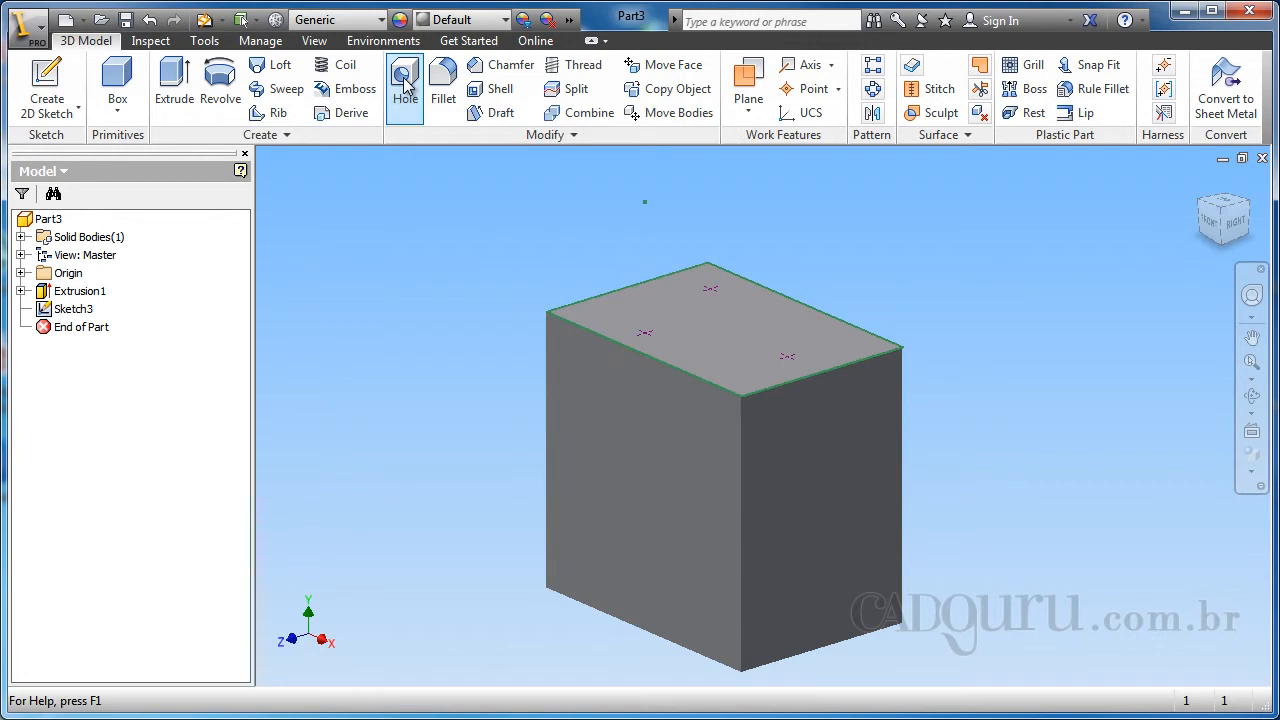
{"action": "left_click_drag", "start_coordinate": [460, 165], "coordinate": [265, 180]}
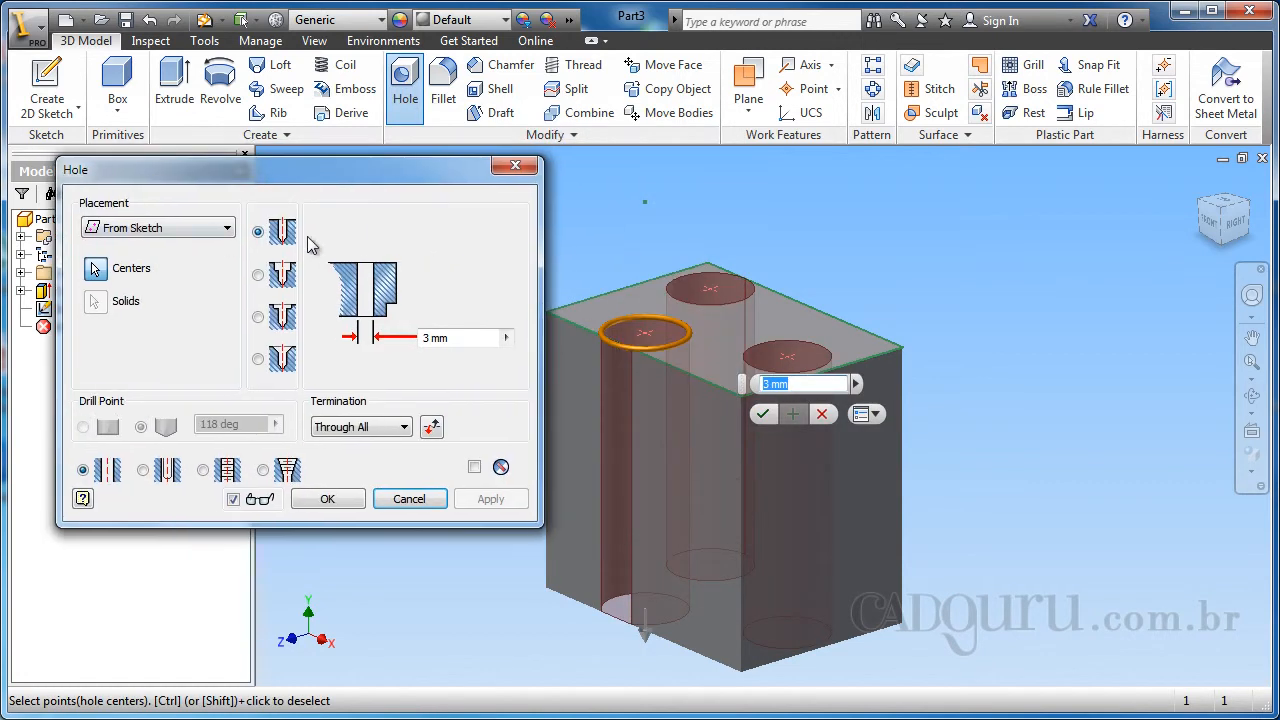
{"action": "left_click", "coordinate": [222, 230]}
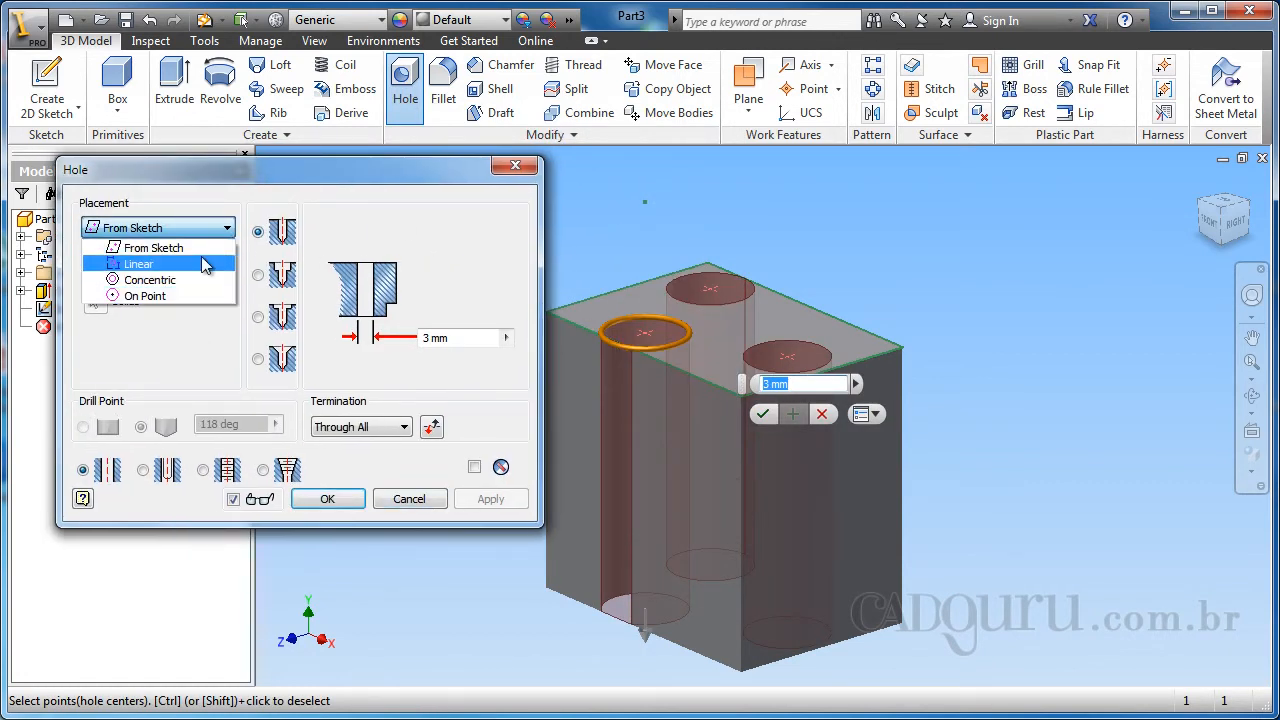
{"action": "left_click", "coordinate": [210, 248]}
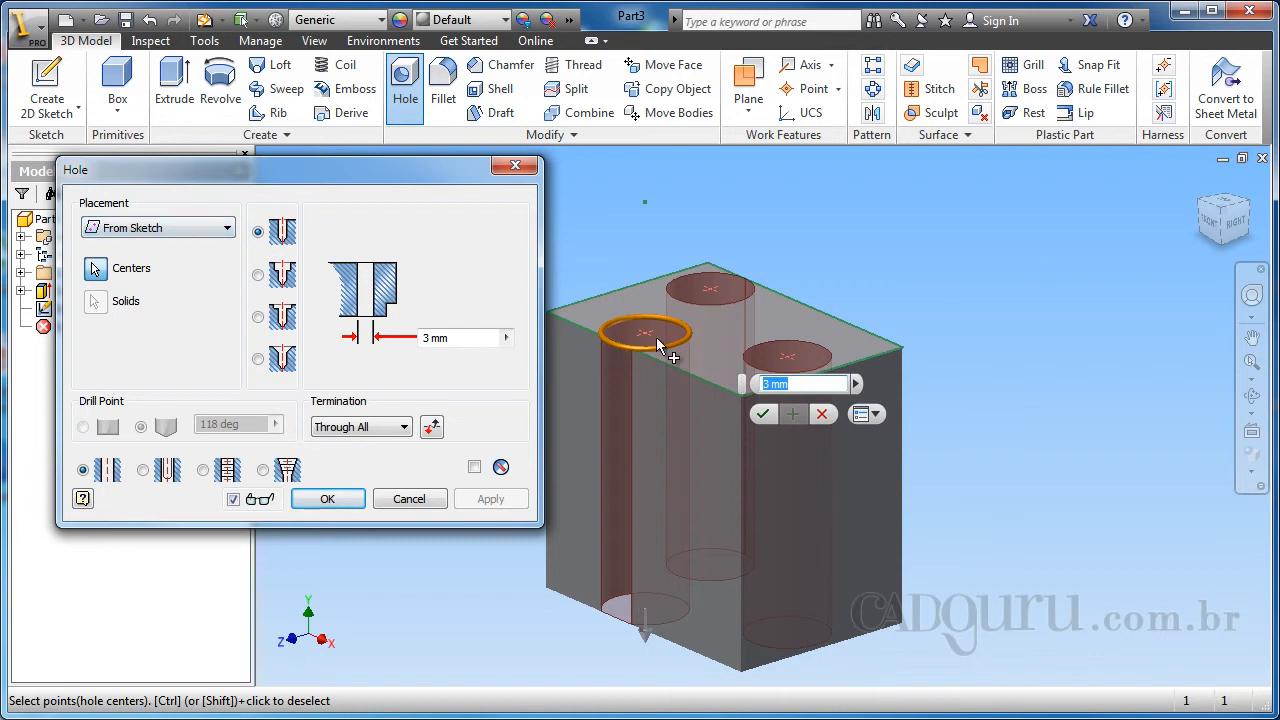
{"action": "left_click", "coordinate": [429, 339]}
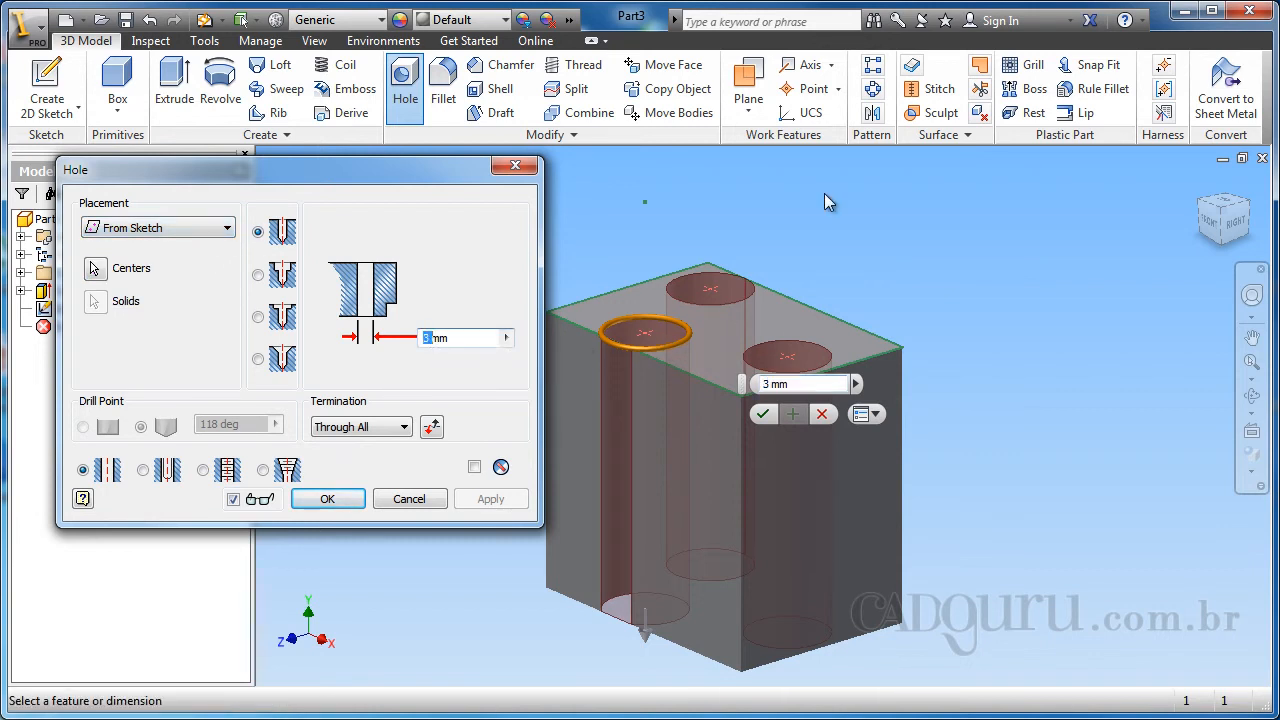
{"action": "type", "text": "2mm"}
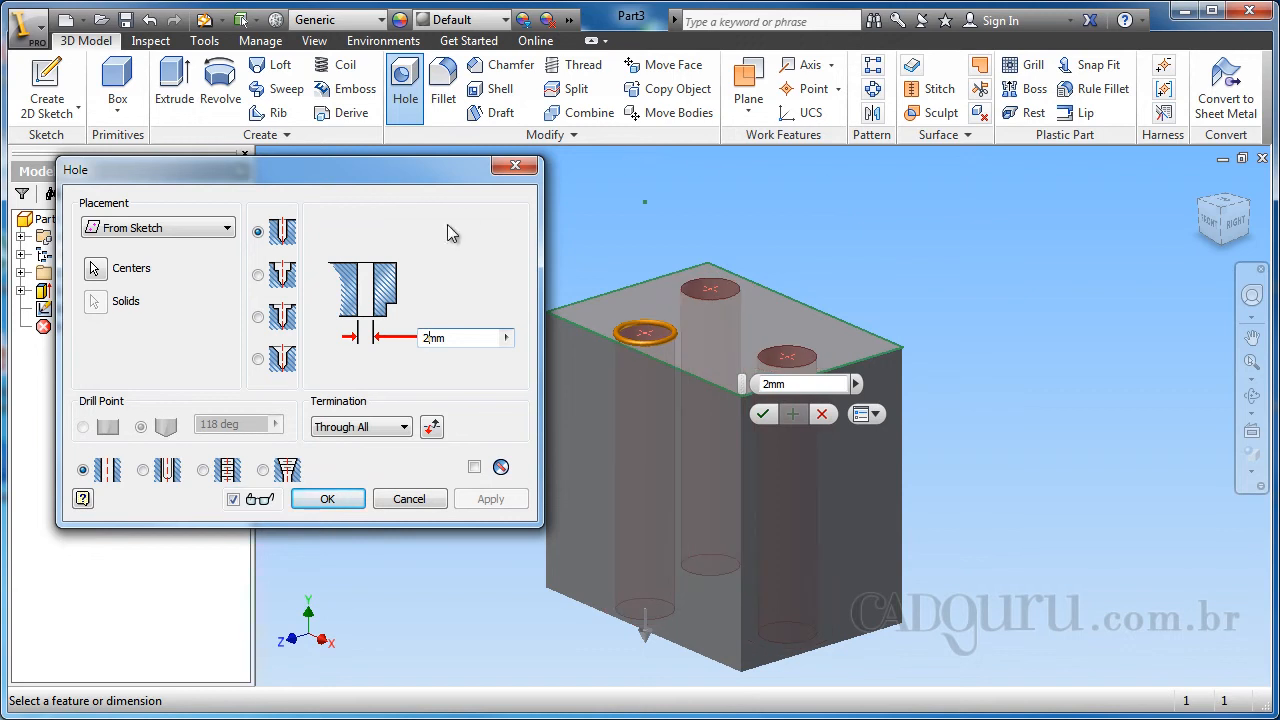
{"action": "left_click", "coordinate": [338, 504]}
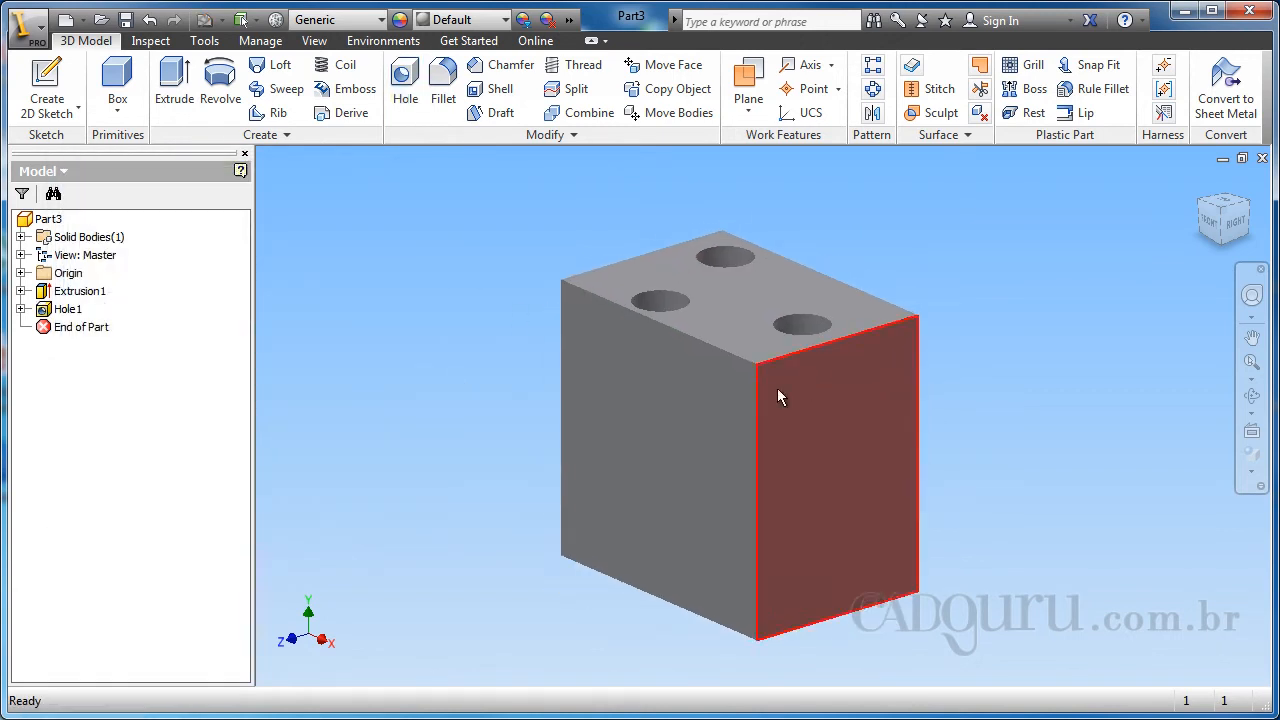
- Start a new sketch on the block's top face and draw a horizontal line beyond the face's upper edge
{"action": "middle_click_drag", "start_coordinate": [677, 371], "coordinate": [737, 409], "text": "shift"}
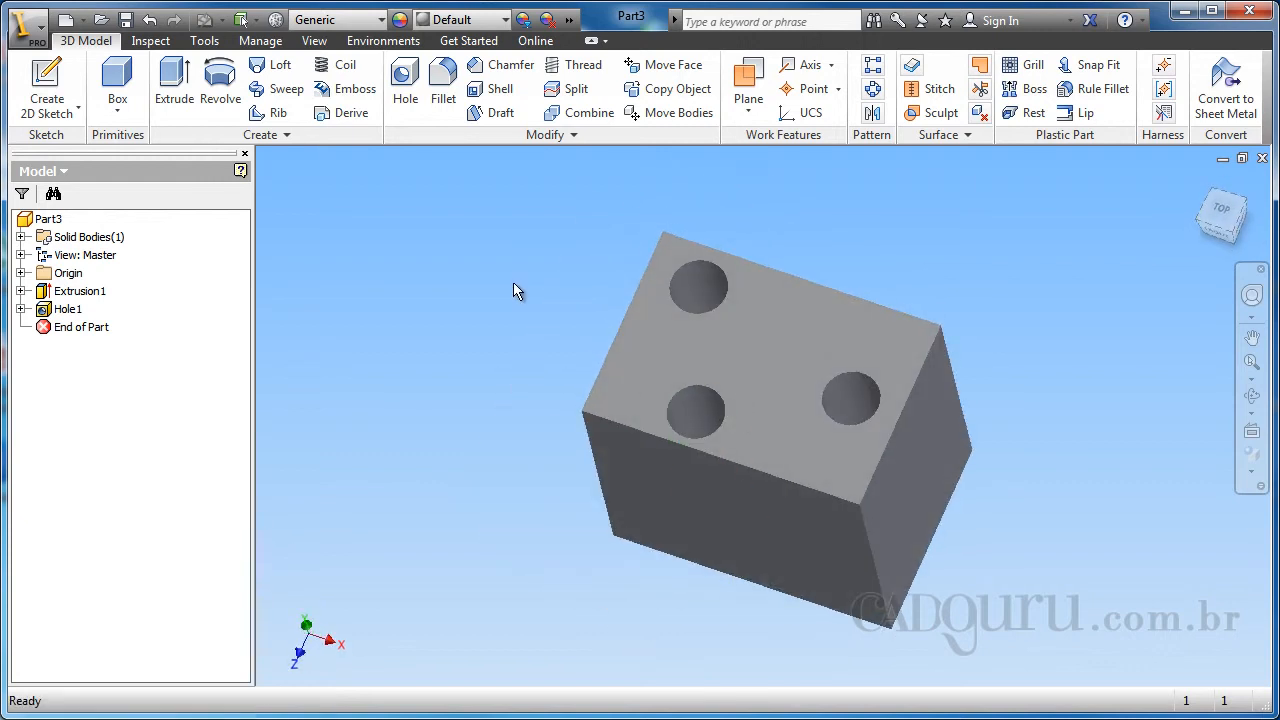
{"action": "right_click", "coordinate": [800, 312]}
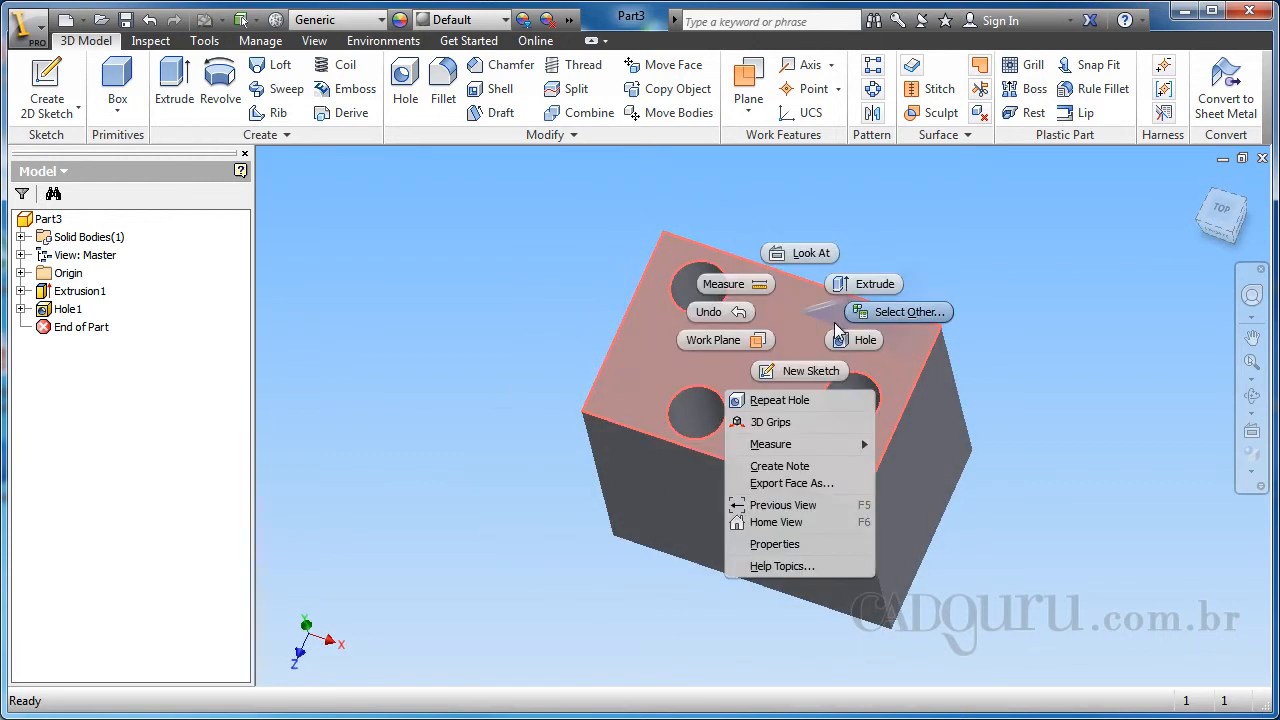
{"action": "left_click", "coordinate": [823, 372]}
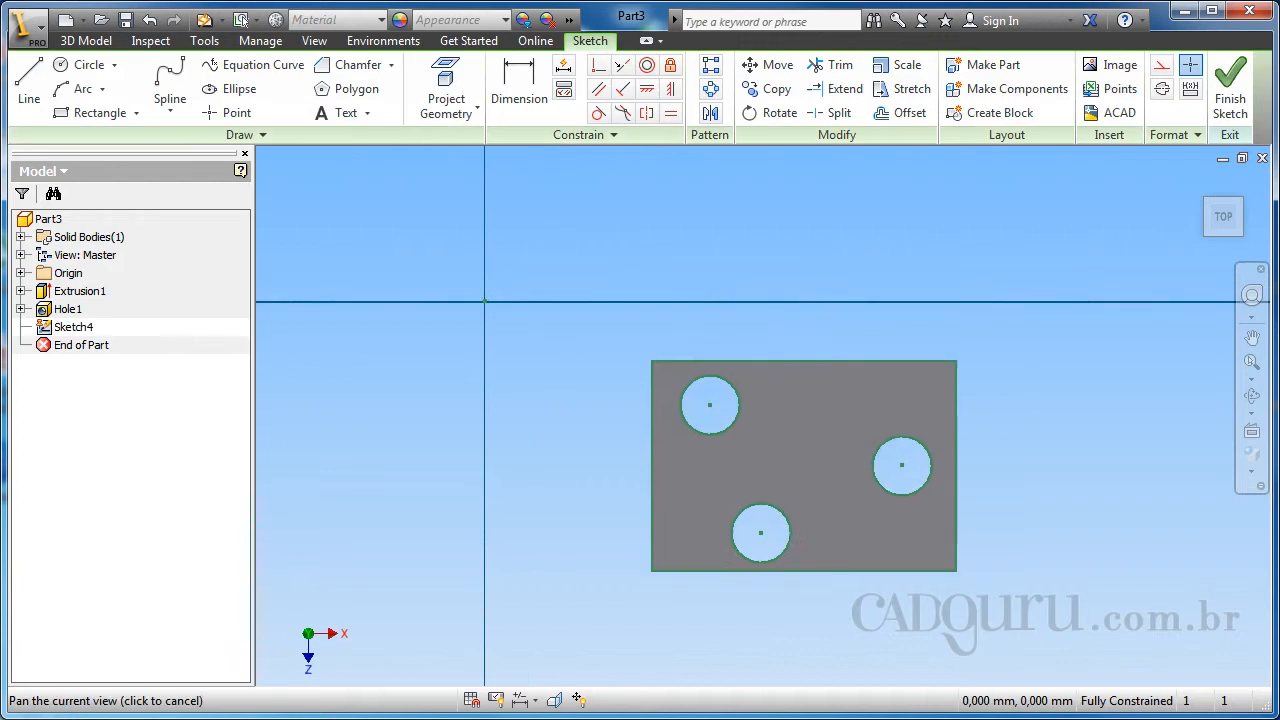
{"action": "left_click", "coordinate": [29, 88]}
{"action": "left_click", "coordinate": [583, 246]}
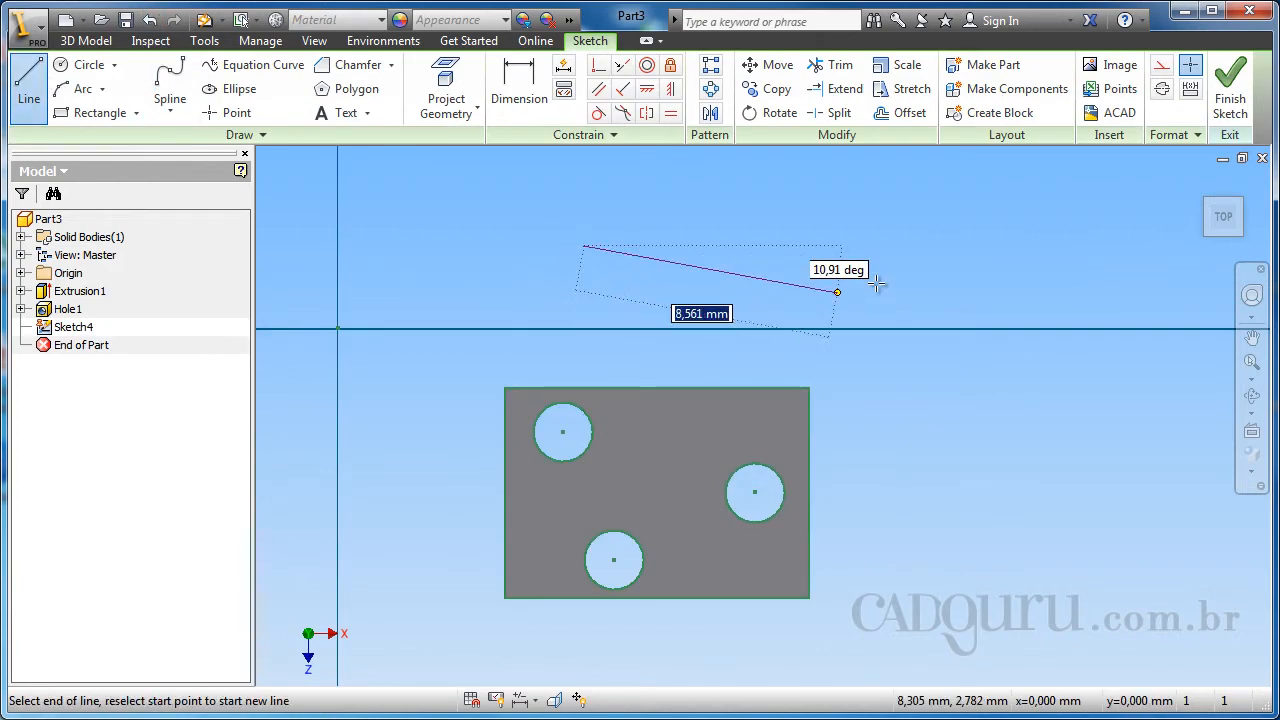
{"action": "left_click", "coordinate": [915, 246]}
{"action": "key", "text": "Escape"}
- Place three sketch points along the horizontal line, spread between its two ends
{"action": "left_click", "coordinate": [236, 112]}
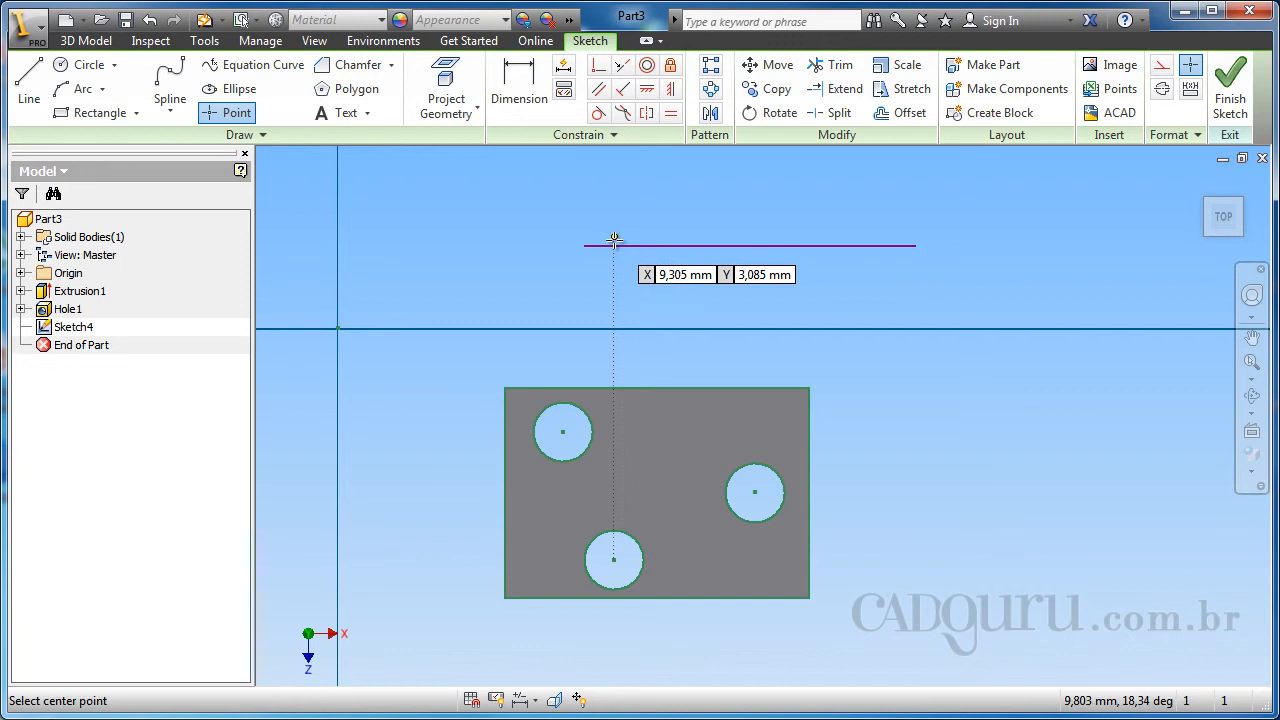
{"action": "left_click", "coordinate": [734, 247]}
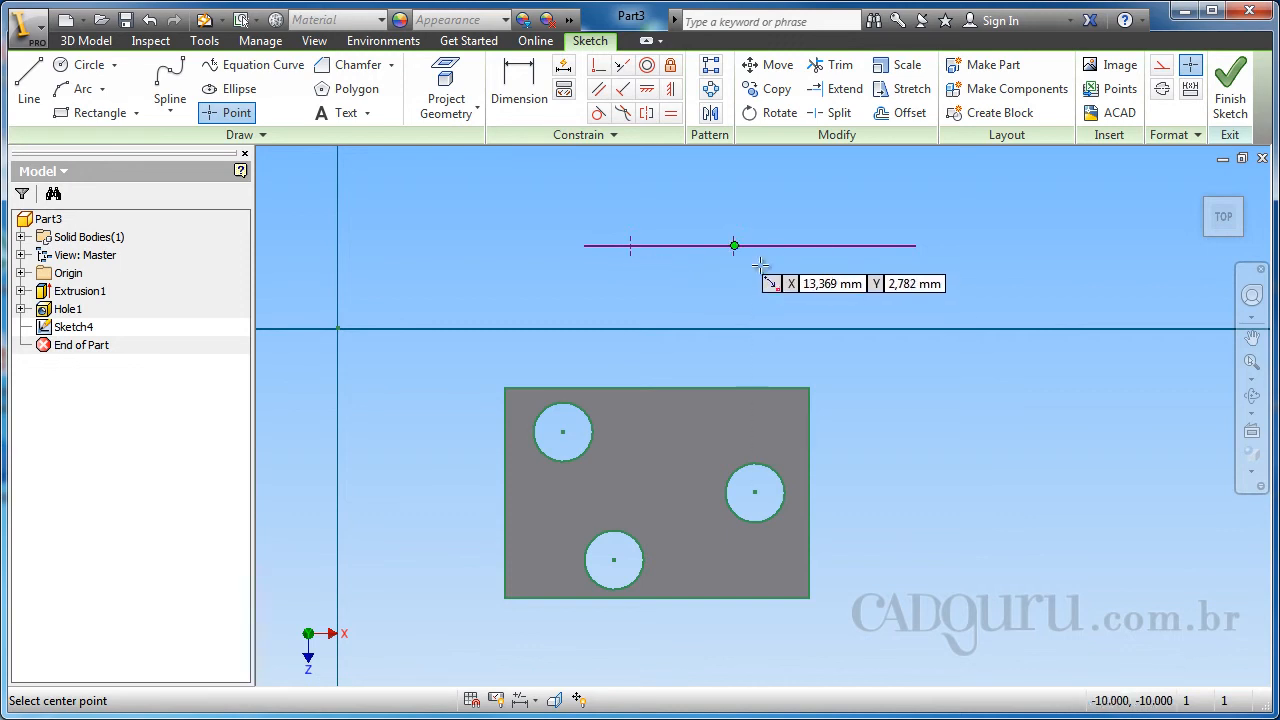
{"action": "left_click", "coordinate": [852, 247]}
{"action": "key", "text": "Escape"}
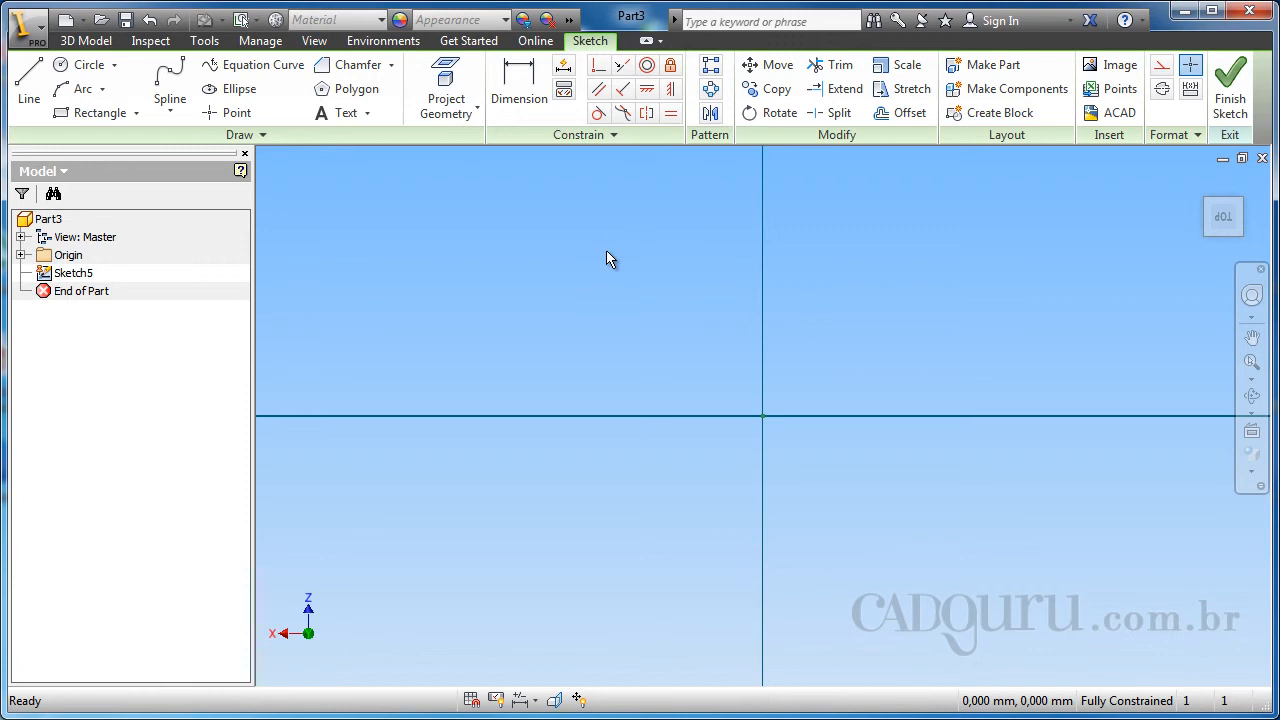
- Draw a two-point center rectangle 50 mm wide and 25 mm high, centred on the sketch origin
{"action": "left_click", "coordinate": [137, 114]}
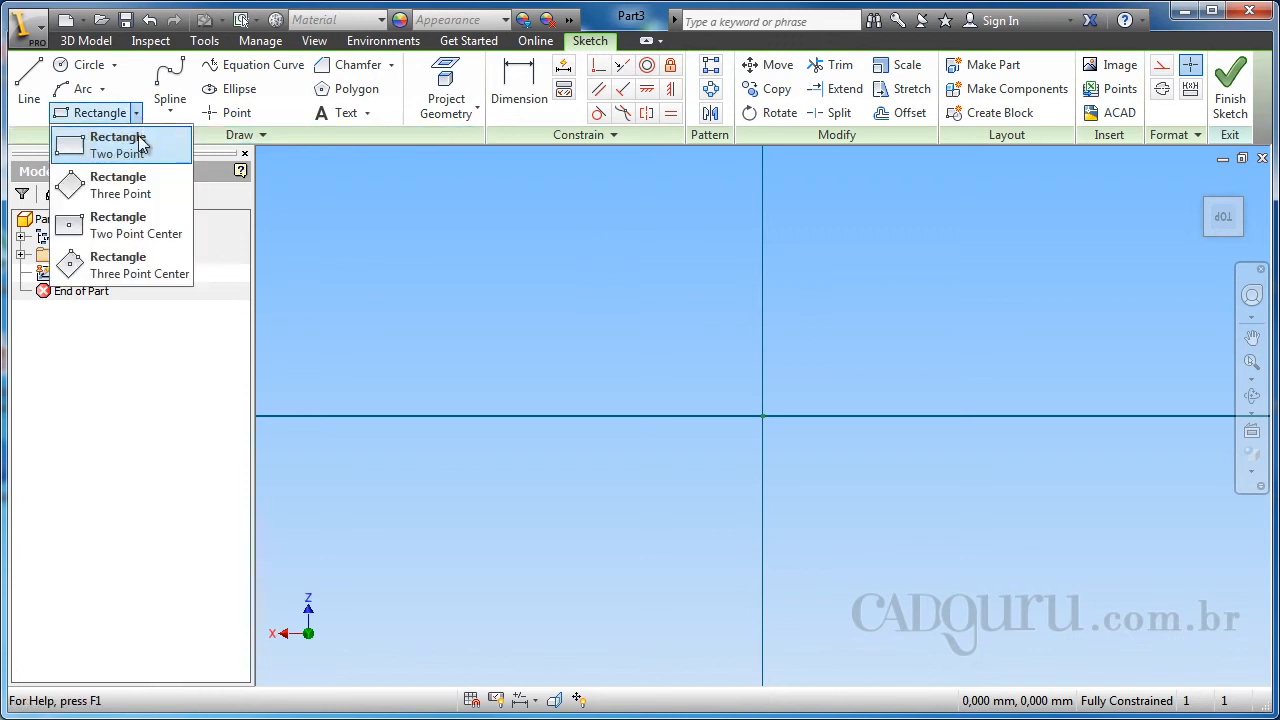
{"action": "left_click", "coordinate": [129, 227]}
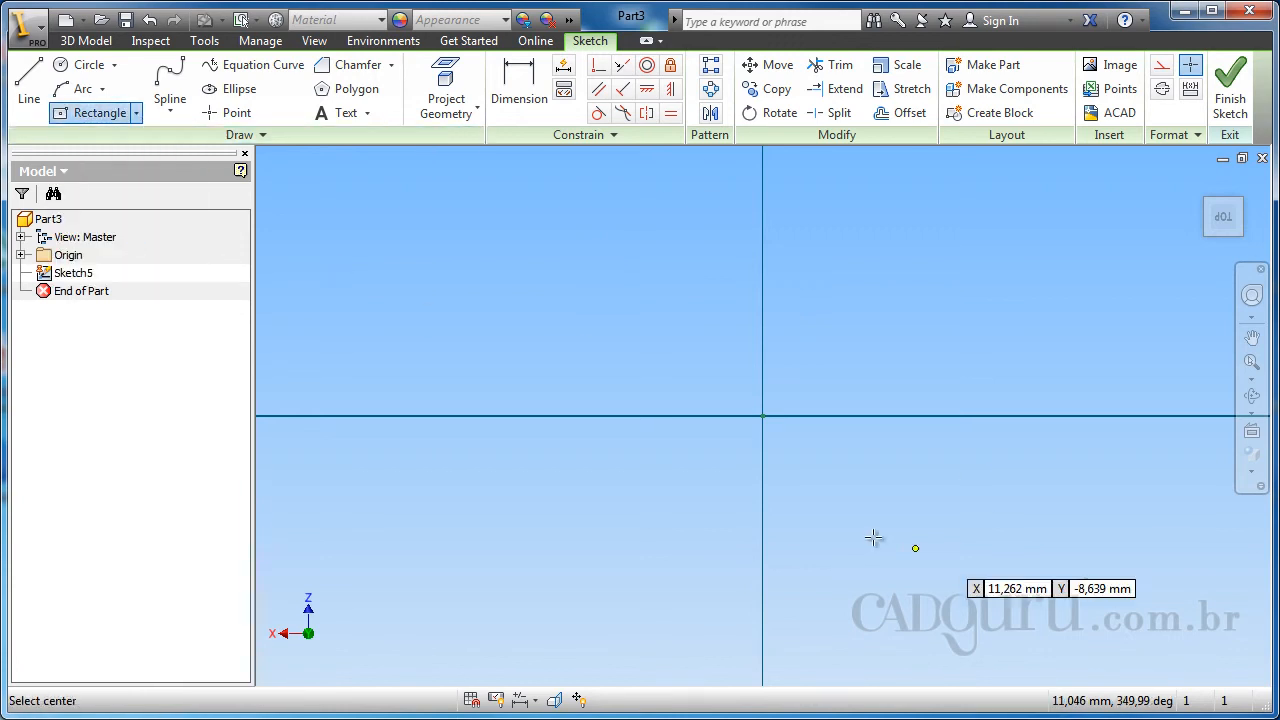
{"action": "left_click", "coordinate": [763, 415]}
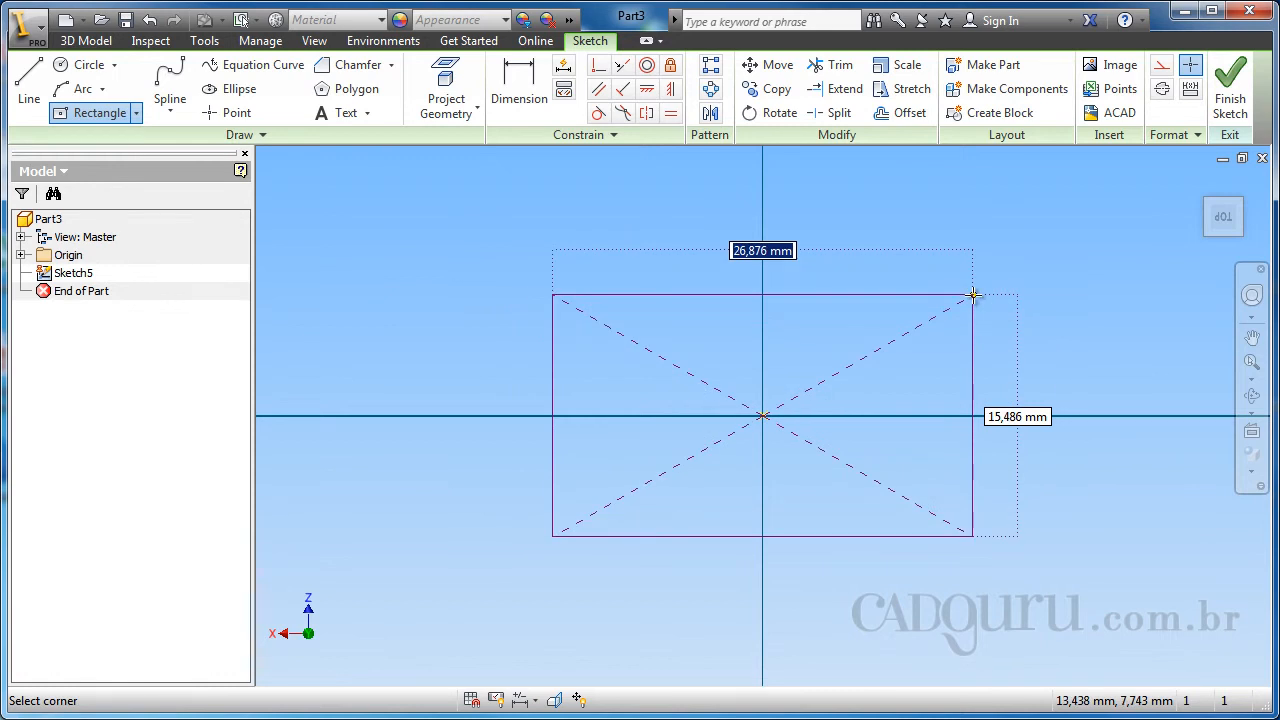
{"action": "type", "text": "50"}
{"action": "key", "text": "Tab"}
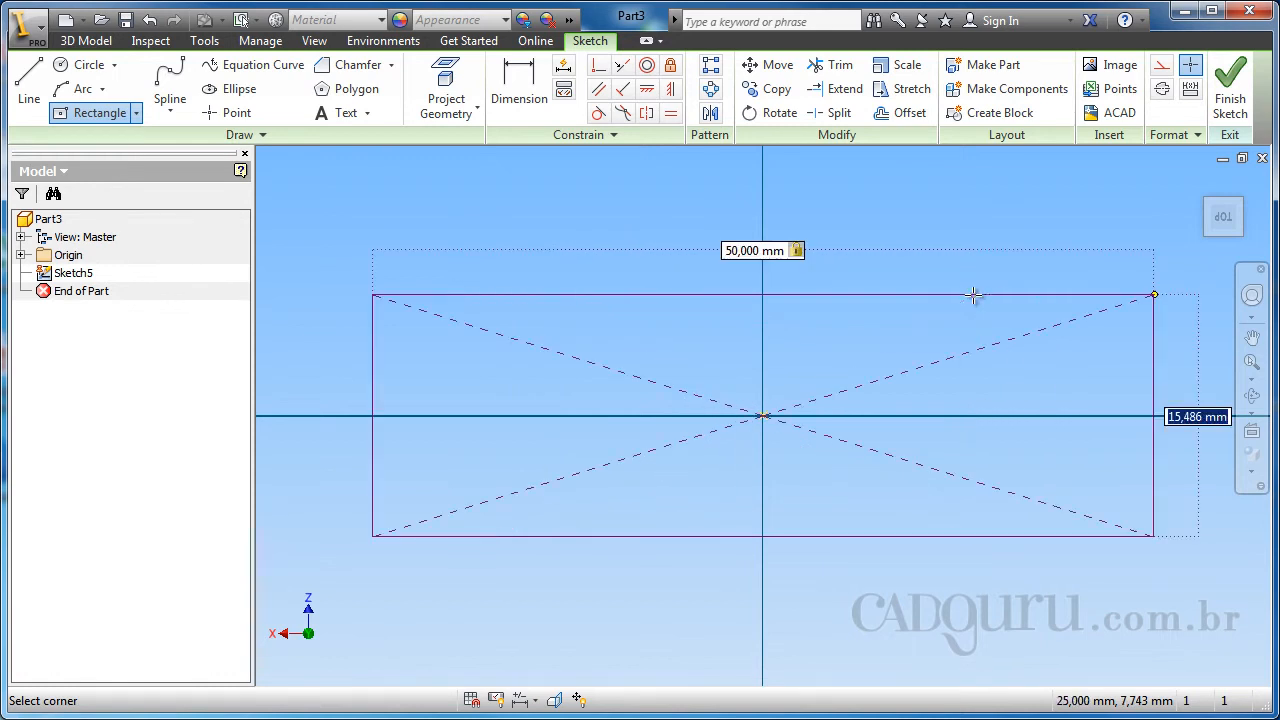
{"action": "type", "text": "25"}
{"action": "key", "text": "Return"}
{"action": "scroll", "coordinate": [865, 320], "scroll_direction": "up", "scroll_amount": 3}
{"action": "scroll", "coordinate": [689, 486], "scroll_direction": "down", "scroll_amount": 5}
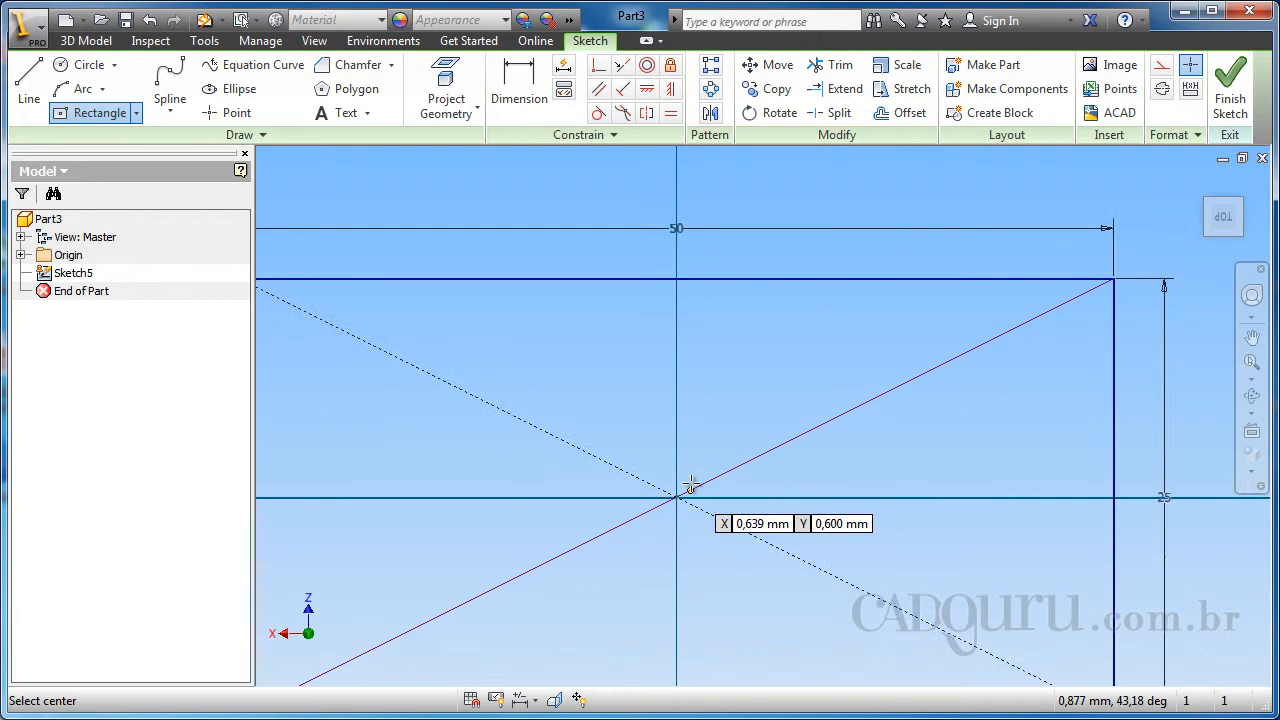
{"action": "scroll", "coordinate": [805, 440], "scroll_direction": "up", "scroll_amount": 4}
{"action": "middle_click_drag", "start_coordinate": [692, 434], "coordinate": [802, 457]}
{"action": "key", "text": "Escape"}
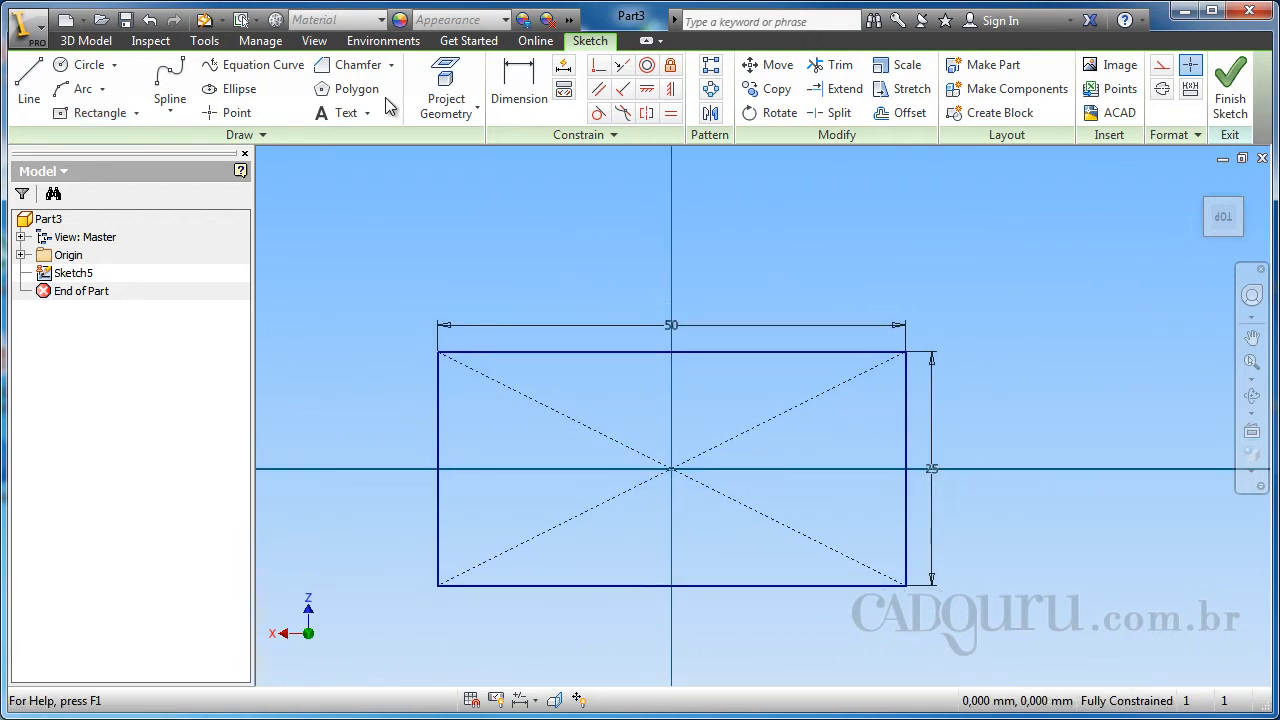
- Fillet the rectangle's upper-left corner with a 10 mm radius
{"action": "left_click", "coordinate": [392, 65]}
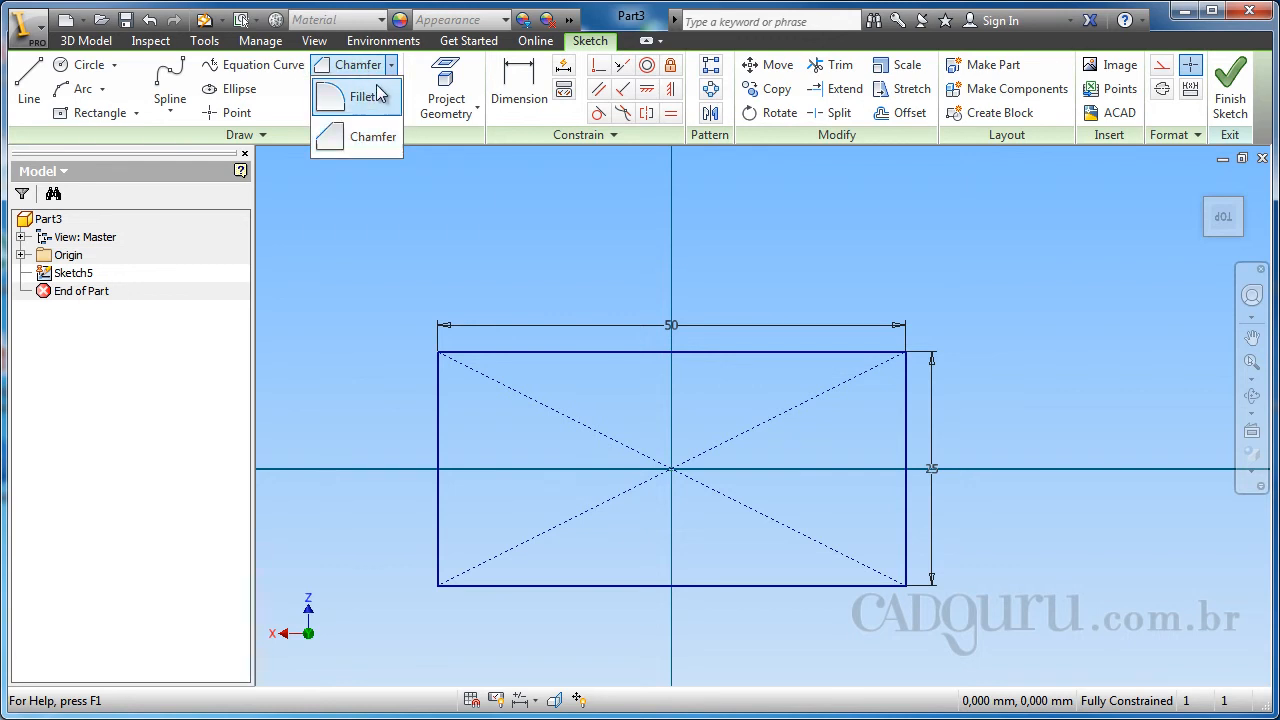
{"action": "left_click", "coordinate": [345, 101]}
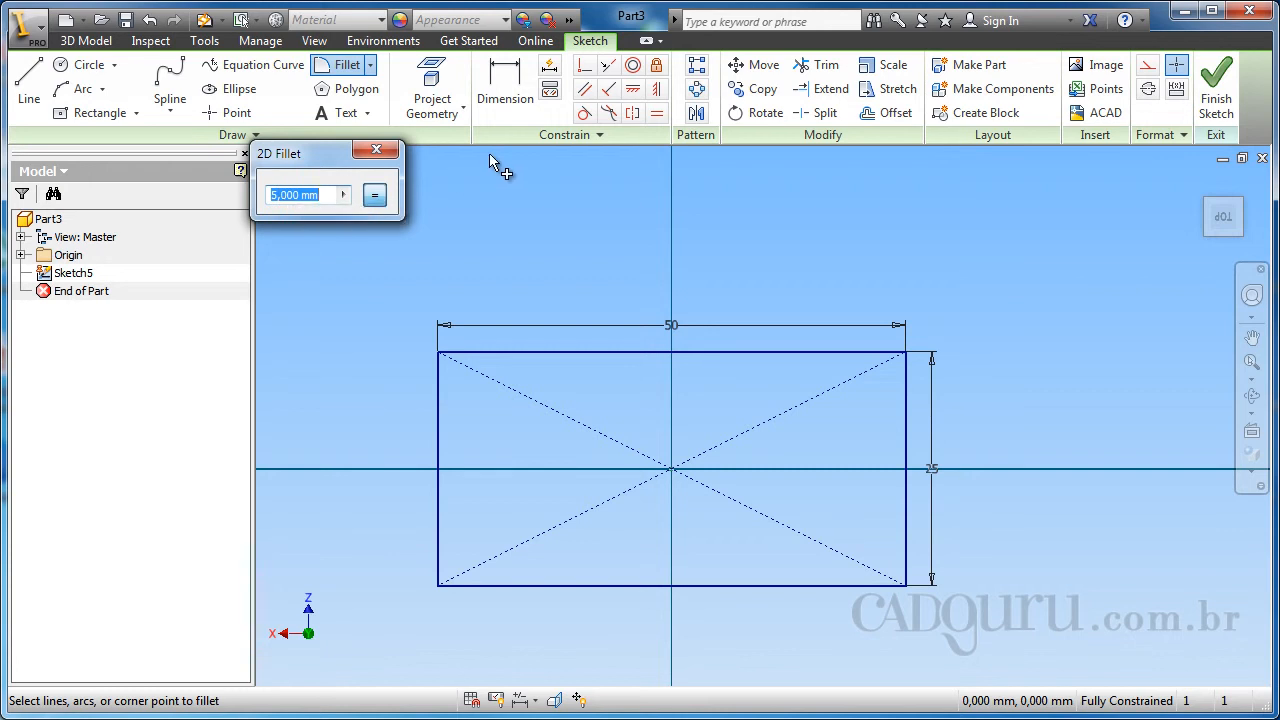
{"action": "type", "text": "10"}
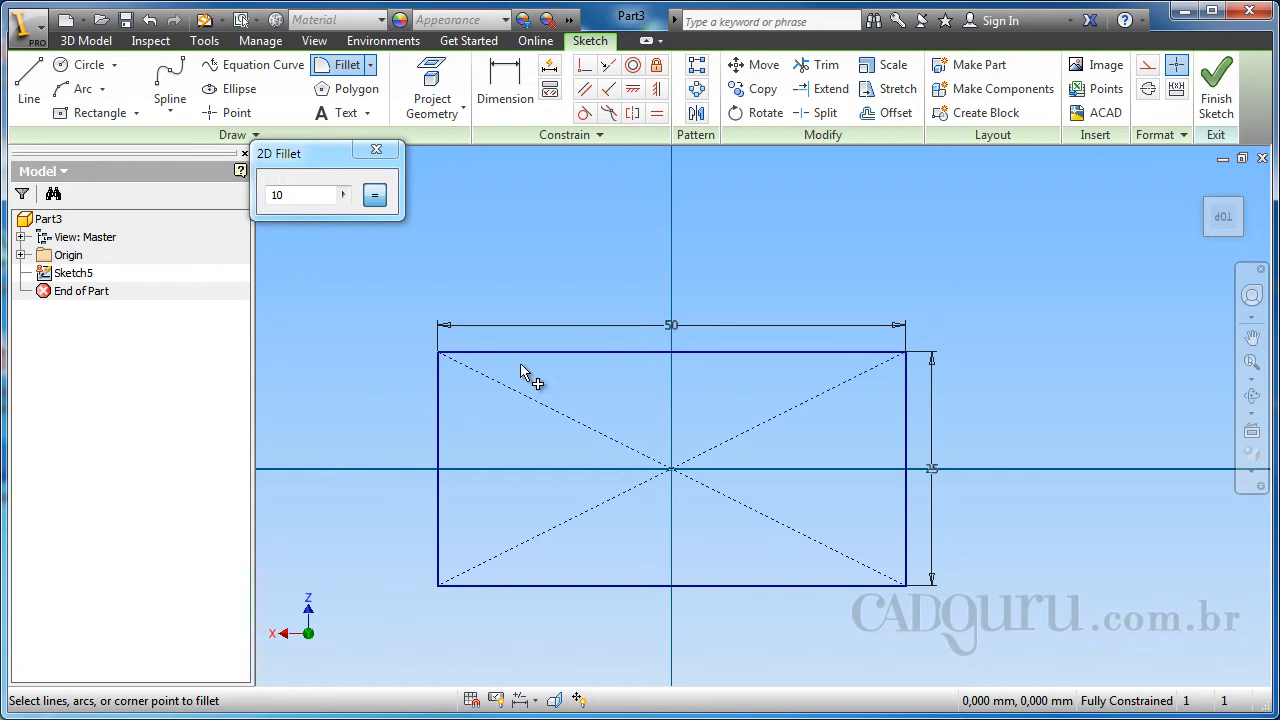
{"action": "left_click", "coordinate": [440, 436]}
{"action": "left_click", "coordinate": [576, 358]}
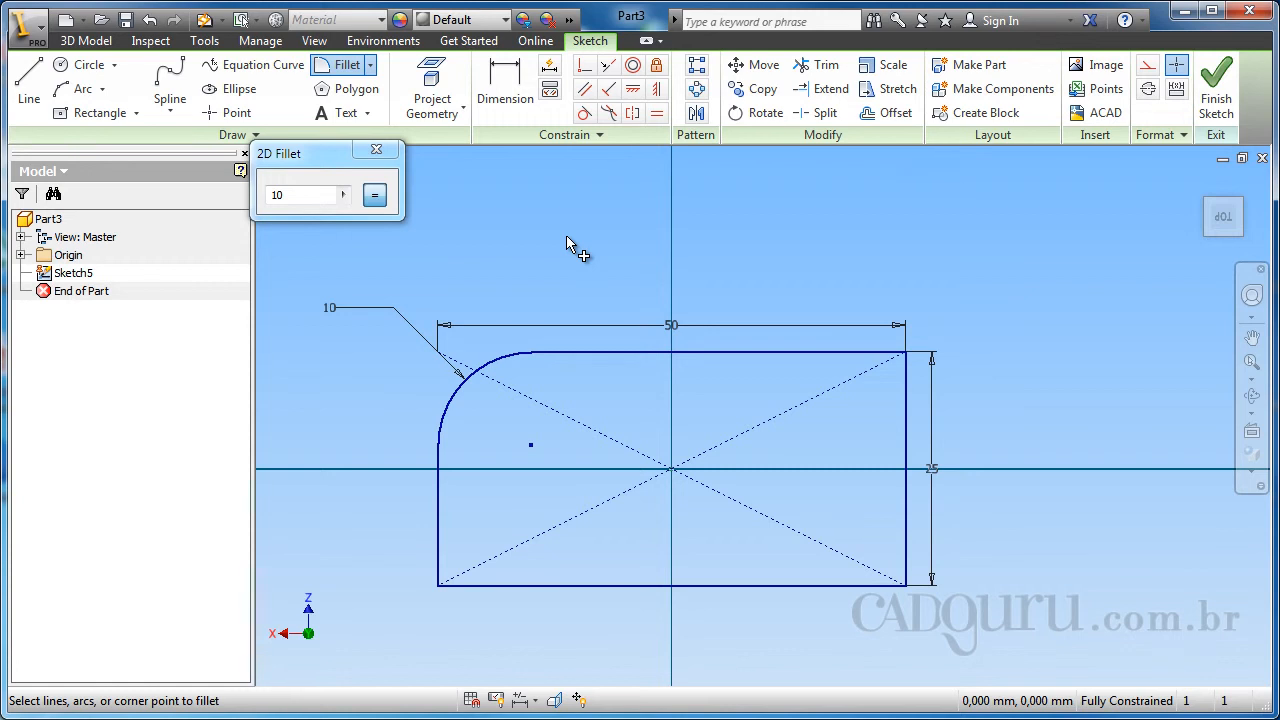
{"action": "key", "text": "Escape"}
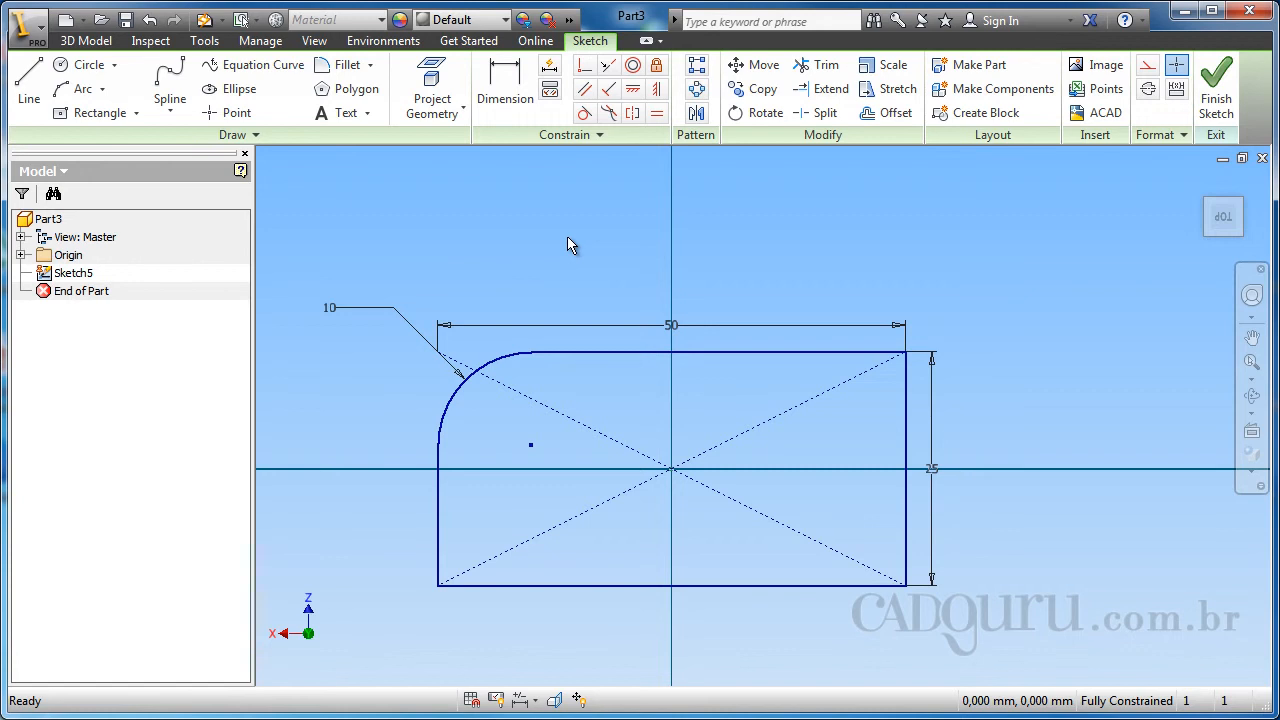
- Chamfer the rectangle's lower-right corner using the equal-distance option with a distance of 5 mm
{"action": "left_click", "coordinate": [372, 68]}
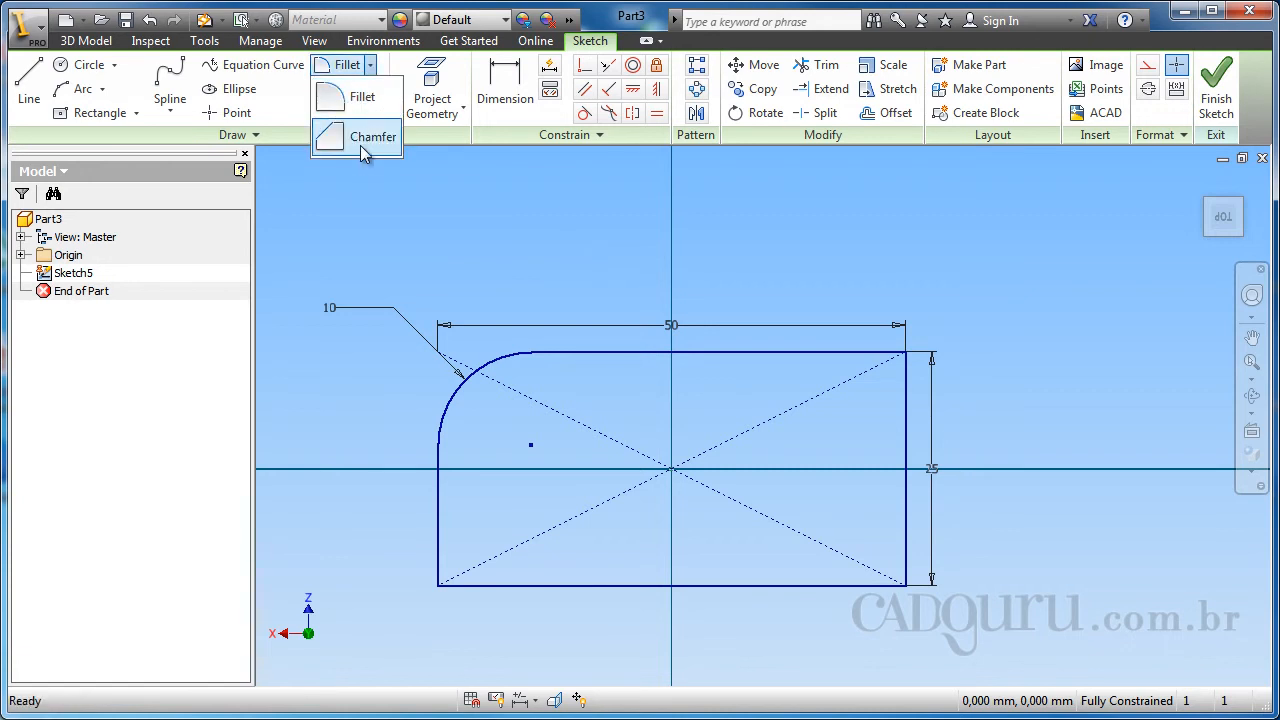
{"action": "left_click", "coordinate": [362, 150]}
{"action": "left_click_drag", "start_coordinate": [391, 144], "coordinate": [444, 175]}
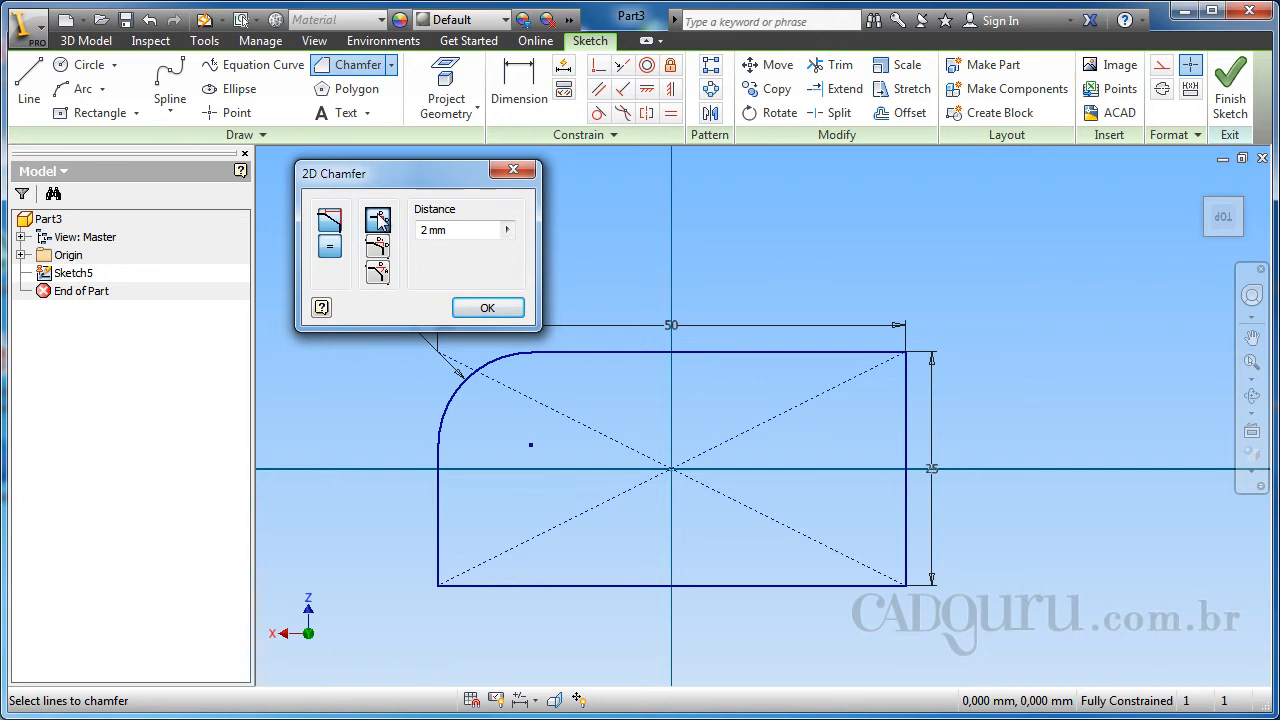
{"action": "left_click", "coordinate": [378, 246]}
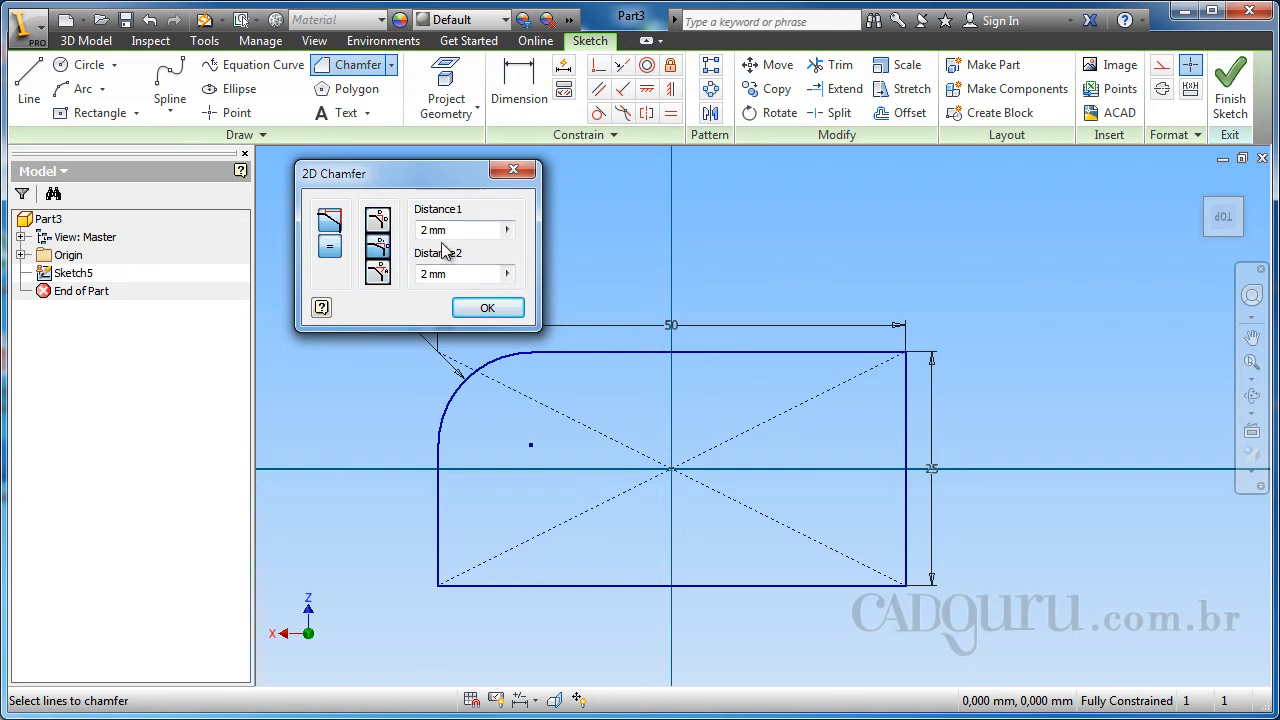
{"action": "left_click", "coordinate": [384, 276]}
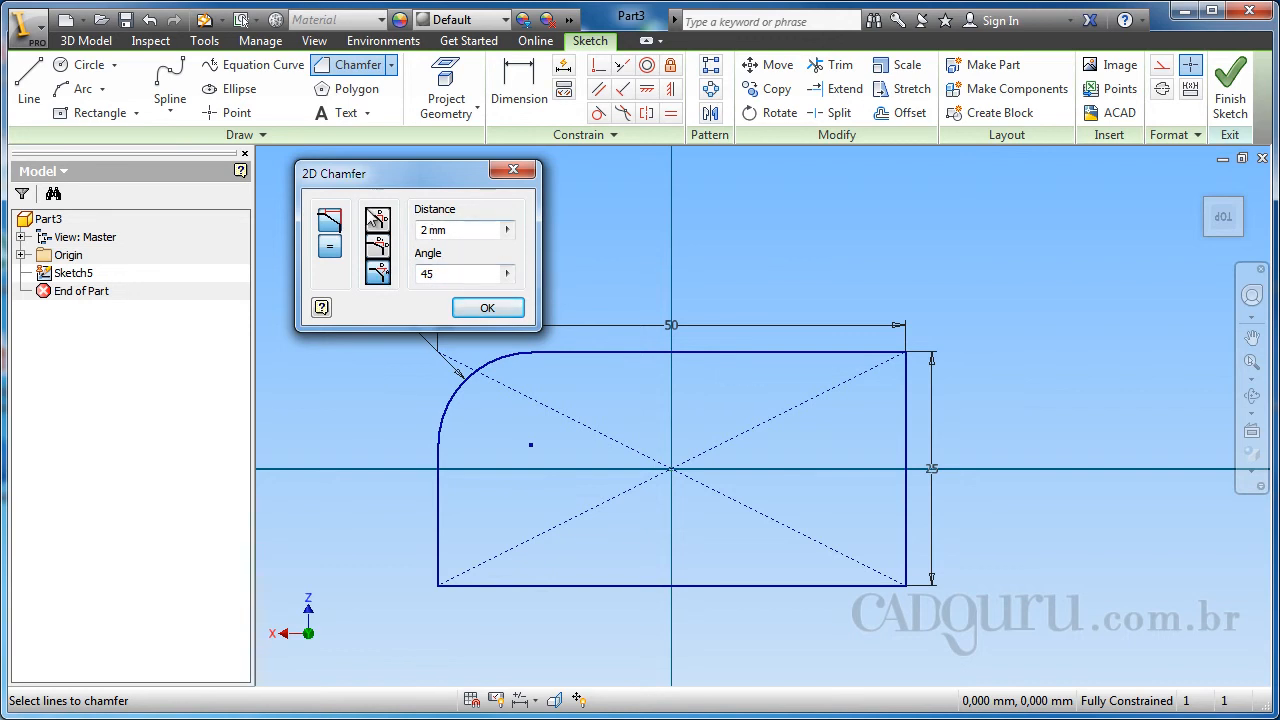
{"action": "left_click", "coordinate": [378, 221]}
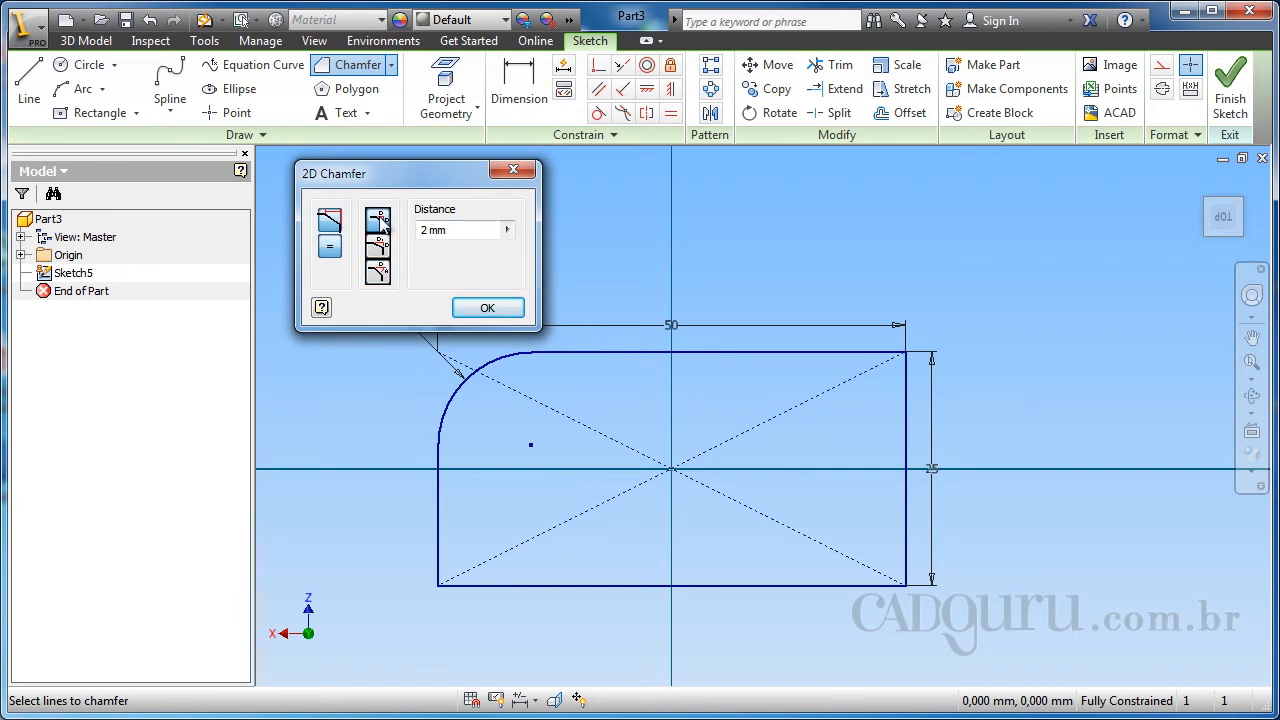
{"action": "left_click", "coordinate": [460, 230]}
{"action": "left_click", "coordinate": [815, 588]}
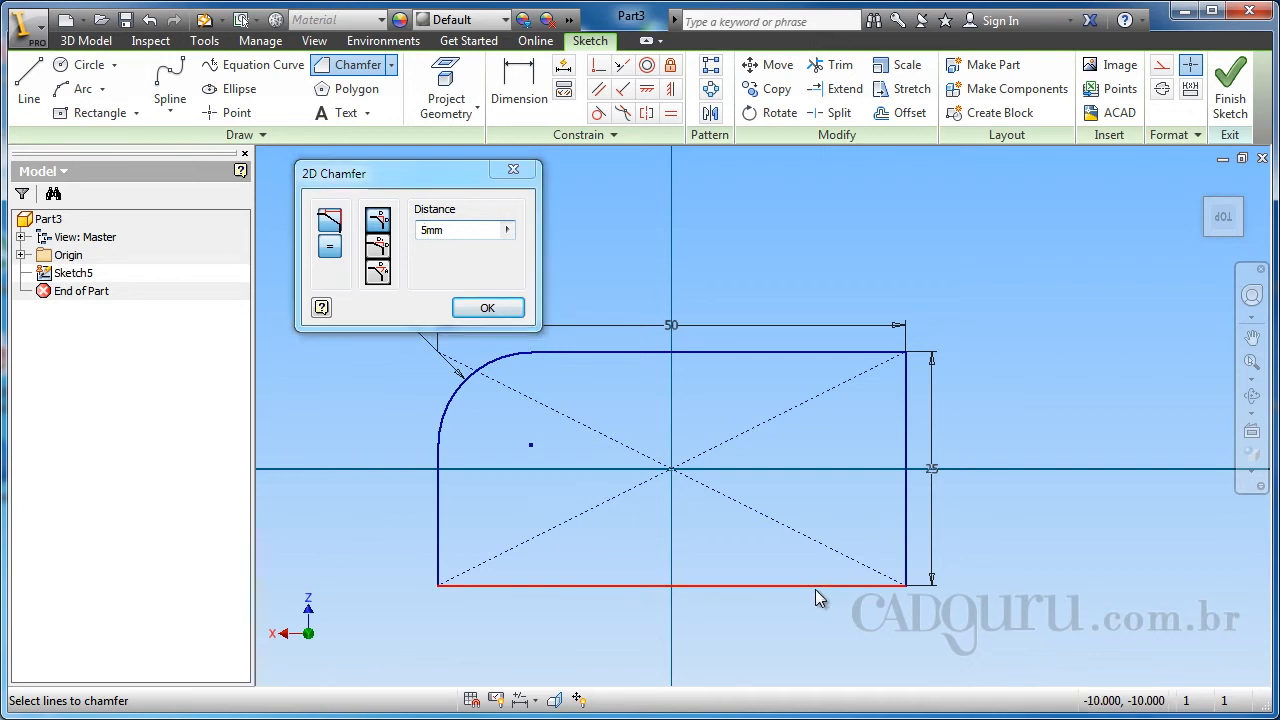
{"action": "left_click", "coordinate": [906, 518]}
- Chamfer the lower-left corner with two distances, 5 mm along the vertical side and 2 mm along the bottom edge
{"action": "mouse_move", "coordinate": [874, 583]}
{"action": "middle_mouse_down"}
{"action": "mouse_move", "coordinate": [843, 432]}
{"action": "mouse_move", "coordinate": [928, 445]}
{"action": "middle_mouse_up"}
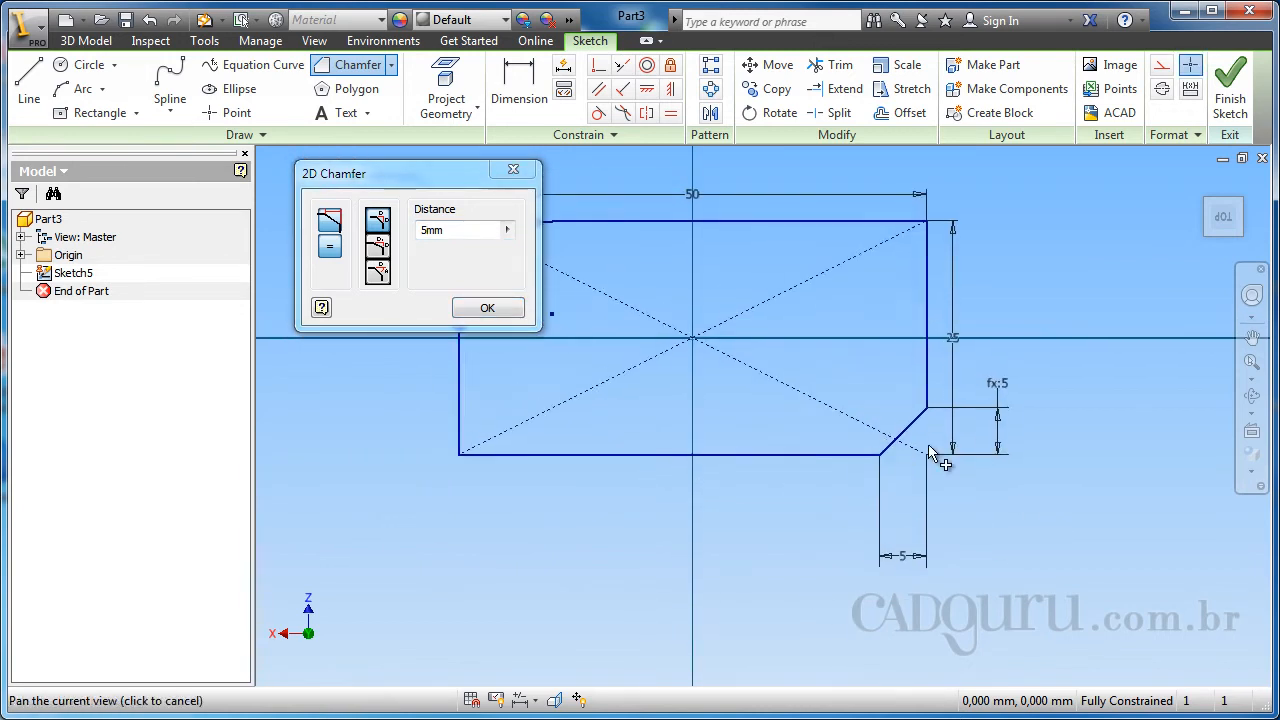
{"action": "middle_click_drag", "start_coordinate": [784, 467], "coordinate": [828, 495]}
{"action": "scroll", "coordinate": [900, 488], "scroll_direction": "up", "scroll_amount": 4}
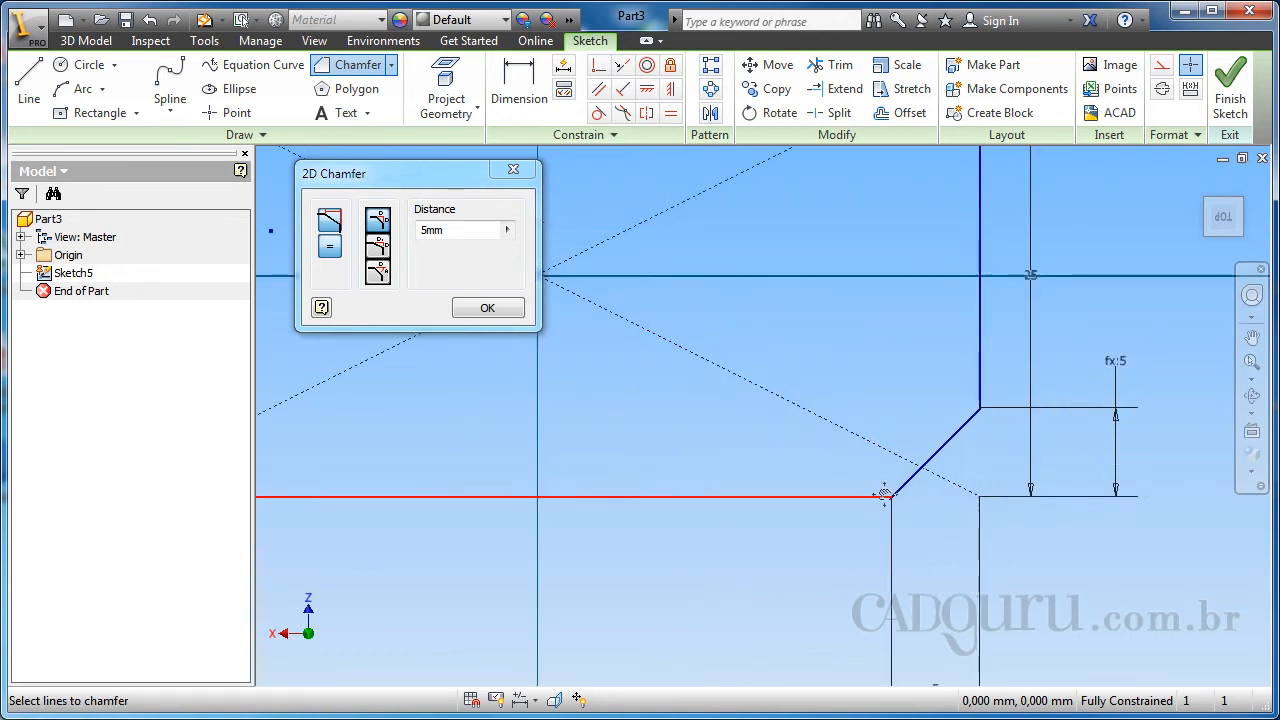
{"action": "scroll", "coordinate": [860, 487], "scroll_direction": "down", "scroll_amount": 3}
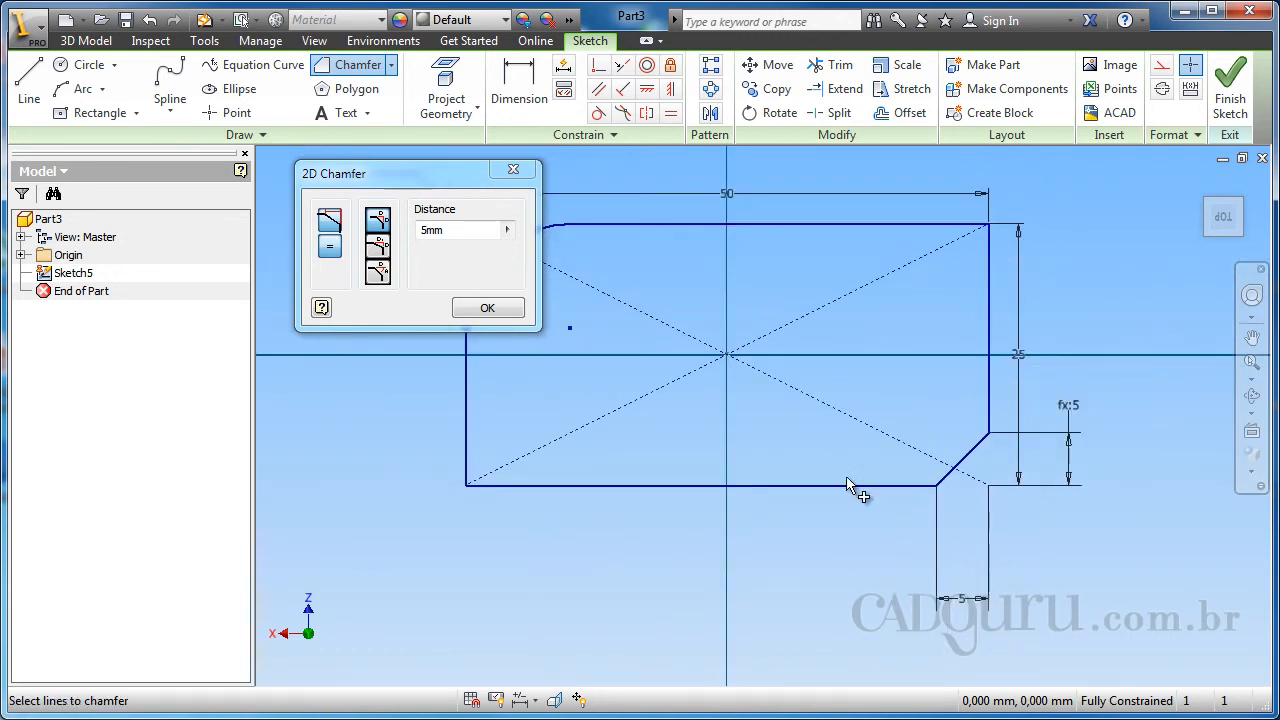
{"action": "left_click", "coordinate": [377, 247]}
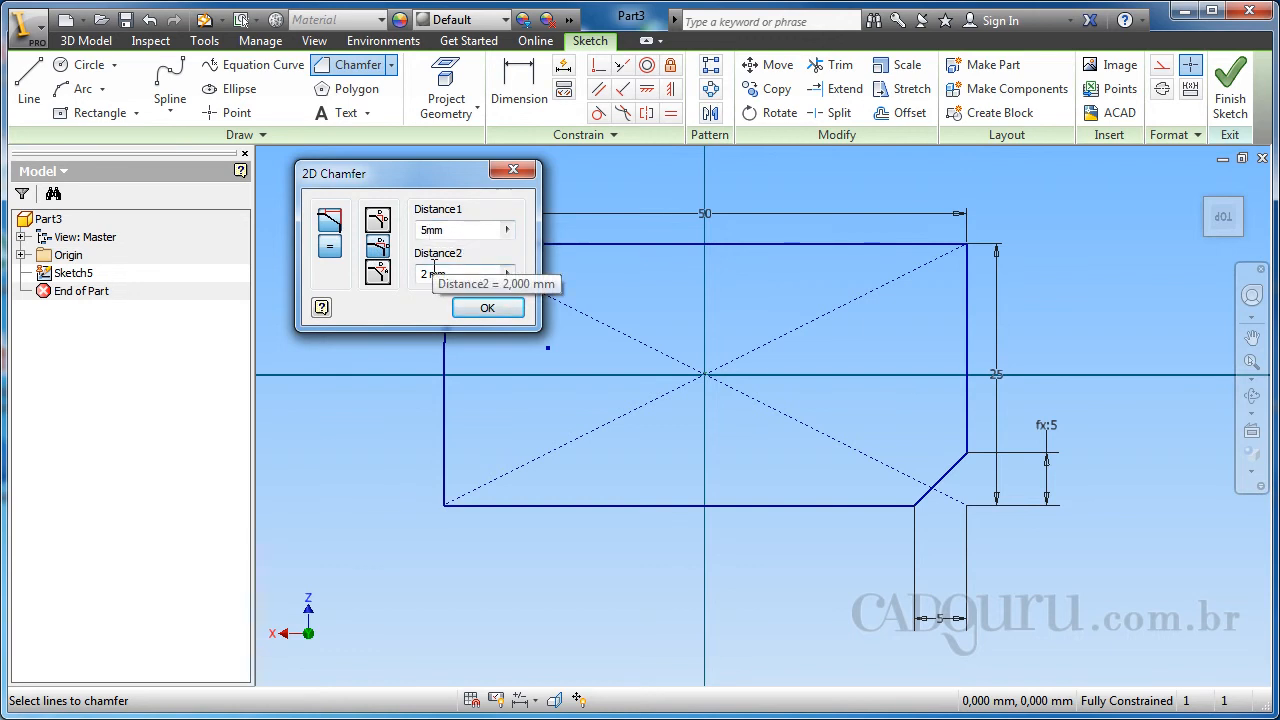
{"action": "middle_click_drag", "start_coordinate": [478, 485], "coordinate": [529, 541]}
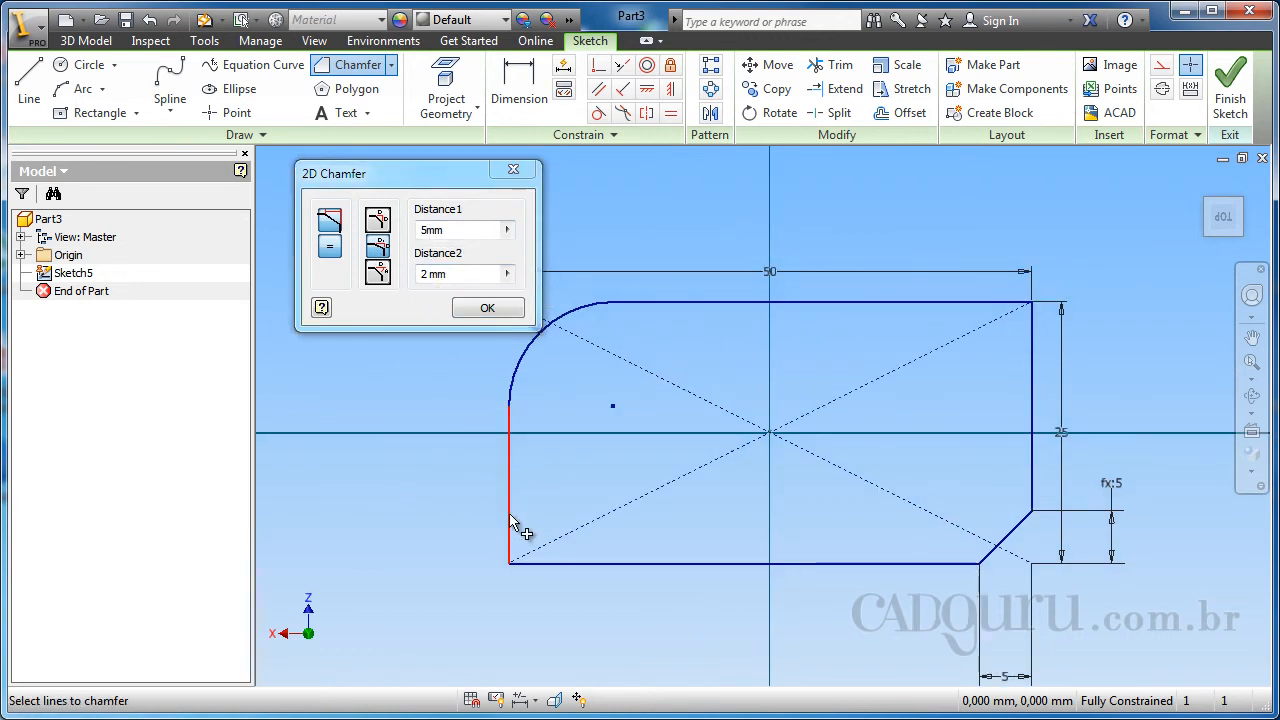
{"action": "left_click", "coordinate": [510, 520]}
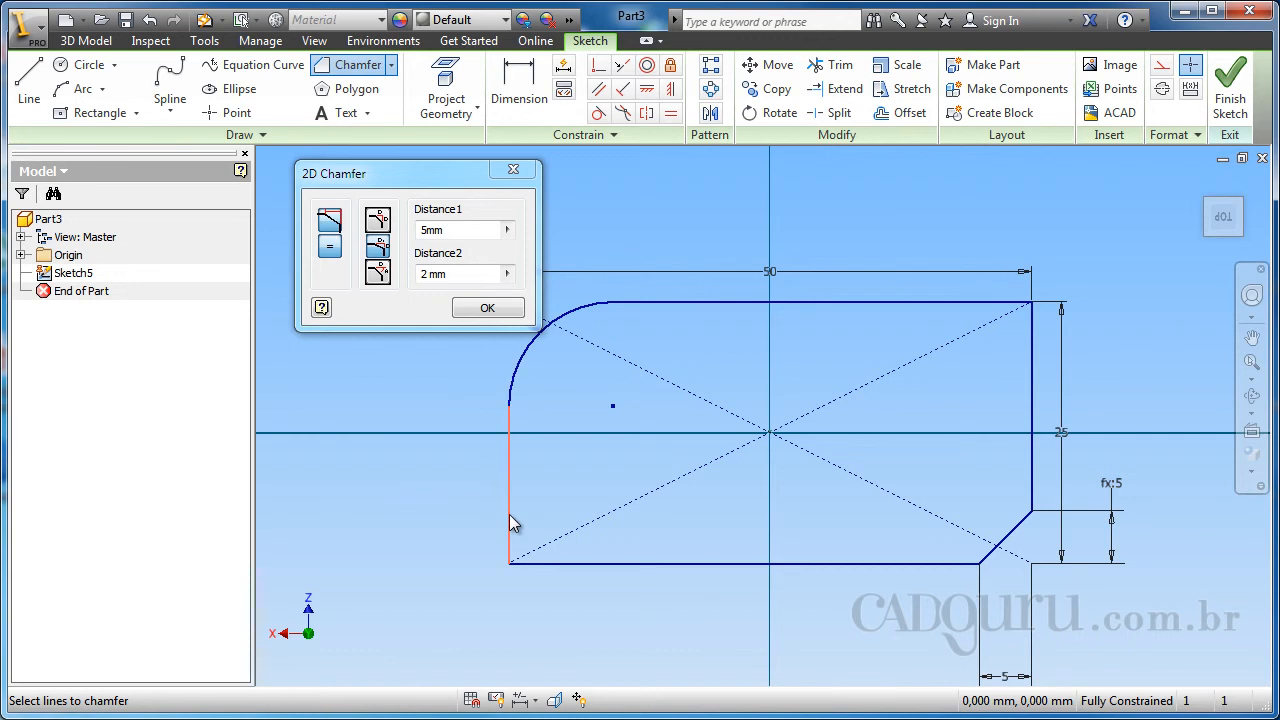
{"action": "left_click", "coordinate": [631, 564]}
- Chamfer the upper-right corner by distance and angle, 5 mm along the top edge at 30 degrees, and finish the Chamfer command
{"action": "mouse_move", "coordinate": [703, 503]}
{"action": "middle_mouse_down"}
{"action": "mouse_move", "coordinate": [560, 509]}
{"action": "mouse_move", "coordinate": [575, 490]}
{"action": "middle_mouse_up"}
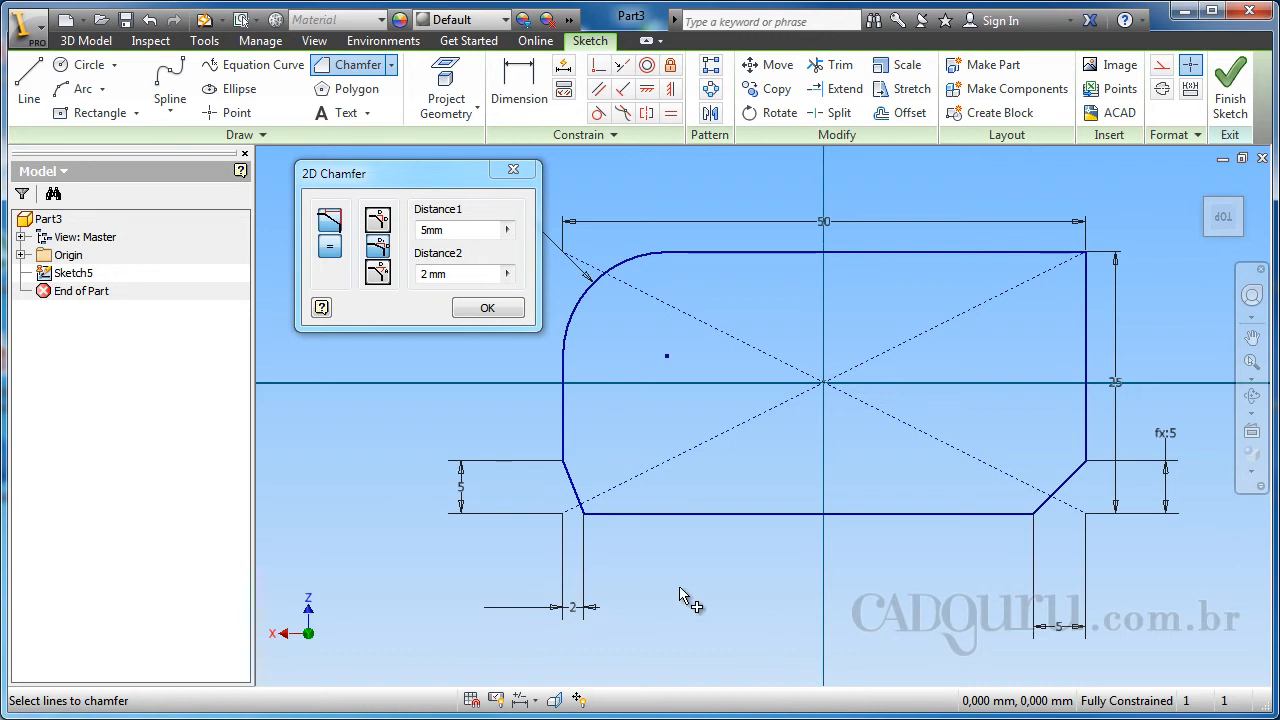
{"action": "mouse_move", "coordinate": [686, 594]}
{"action": "middle_mouse_down"}
{"action": "mouse_move", "coordinate": [606, 591]}
{"action": "mouse_move", "coordinate": [591, 609]}
{"action": "middle_mouse_up"}
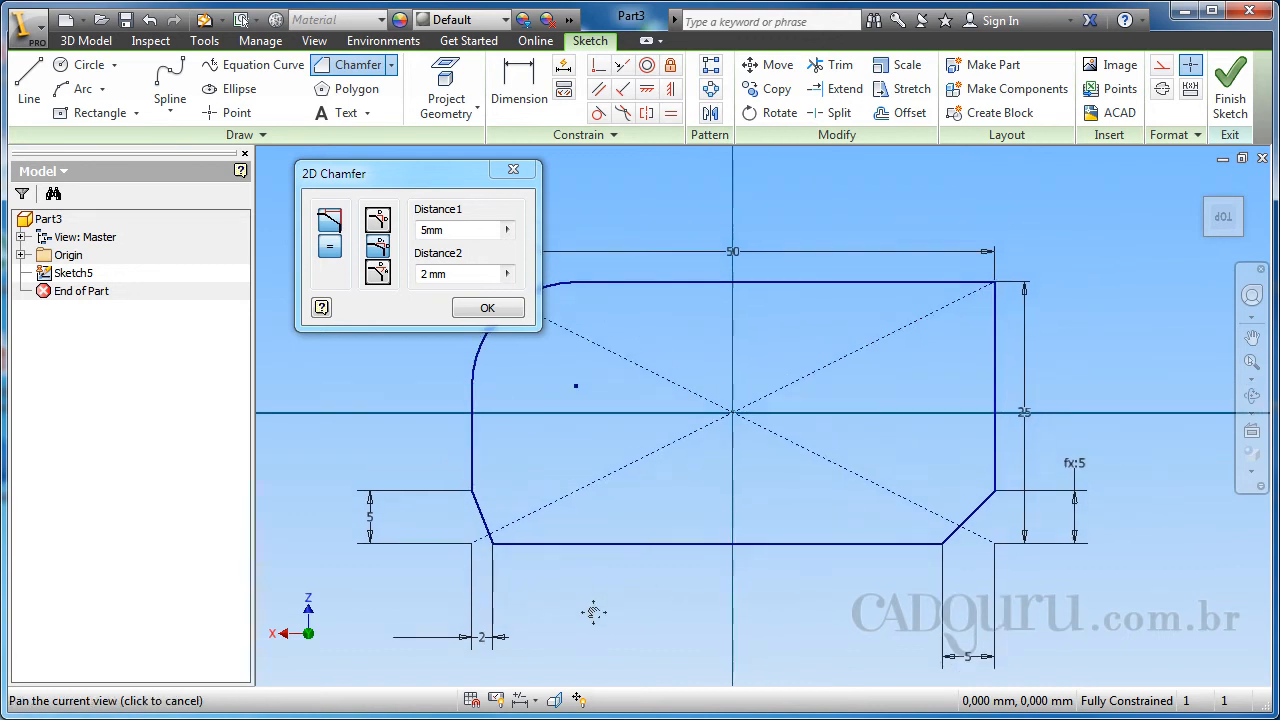
{"action": "left_click", "coordinate": [377, 271]}
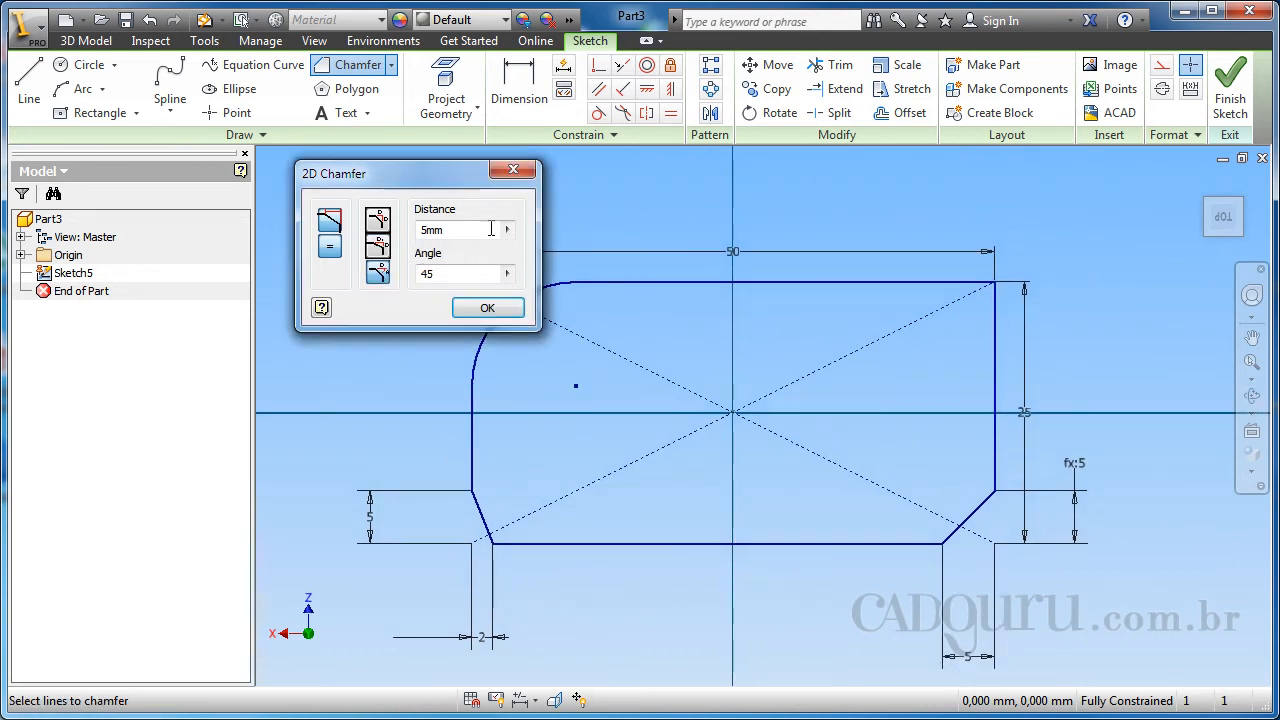
{"action": "double_click", "coordinate": [426, 273]}
{"action": "type", "text": "30"}
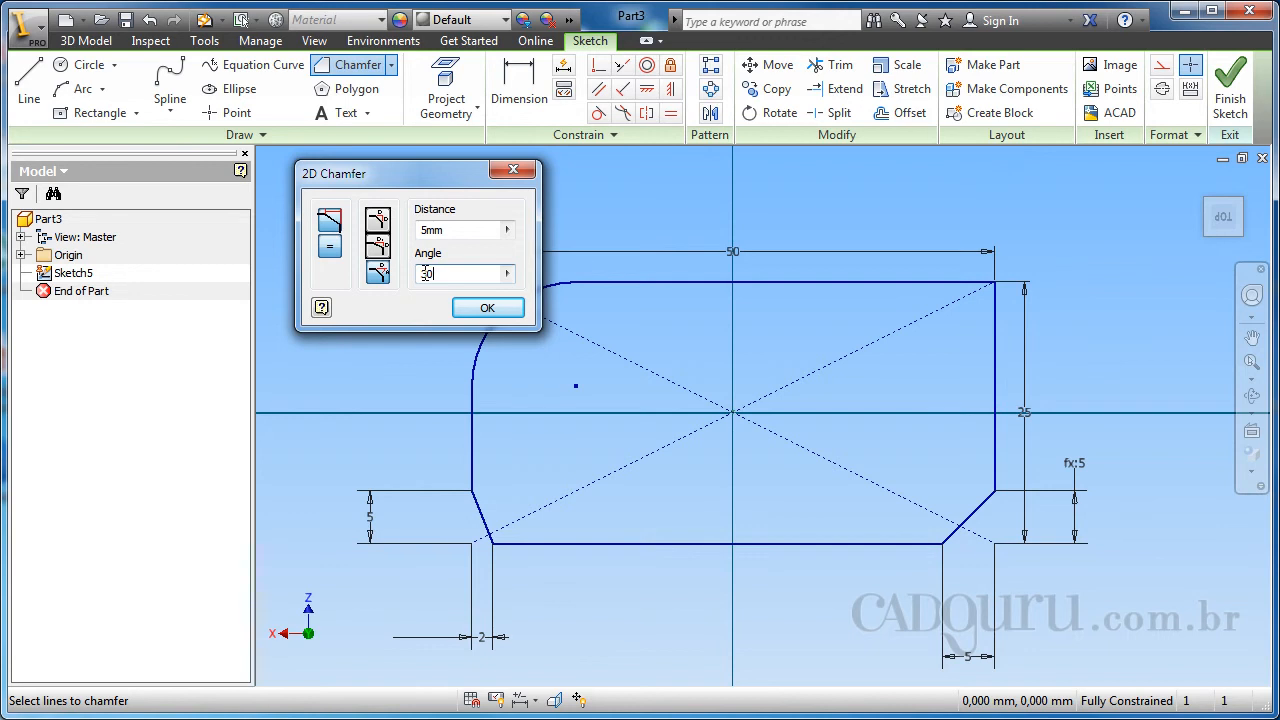
{"action": "left_click", "coordinate": [962, 286]}
{"action": "left_click", "coordinate": [996, 375]}
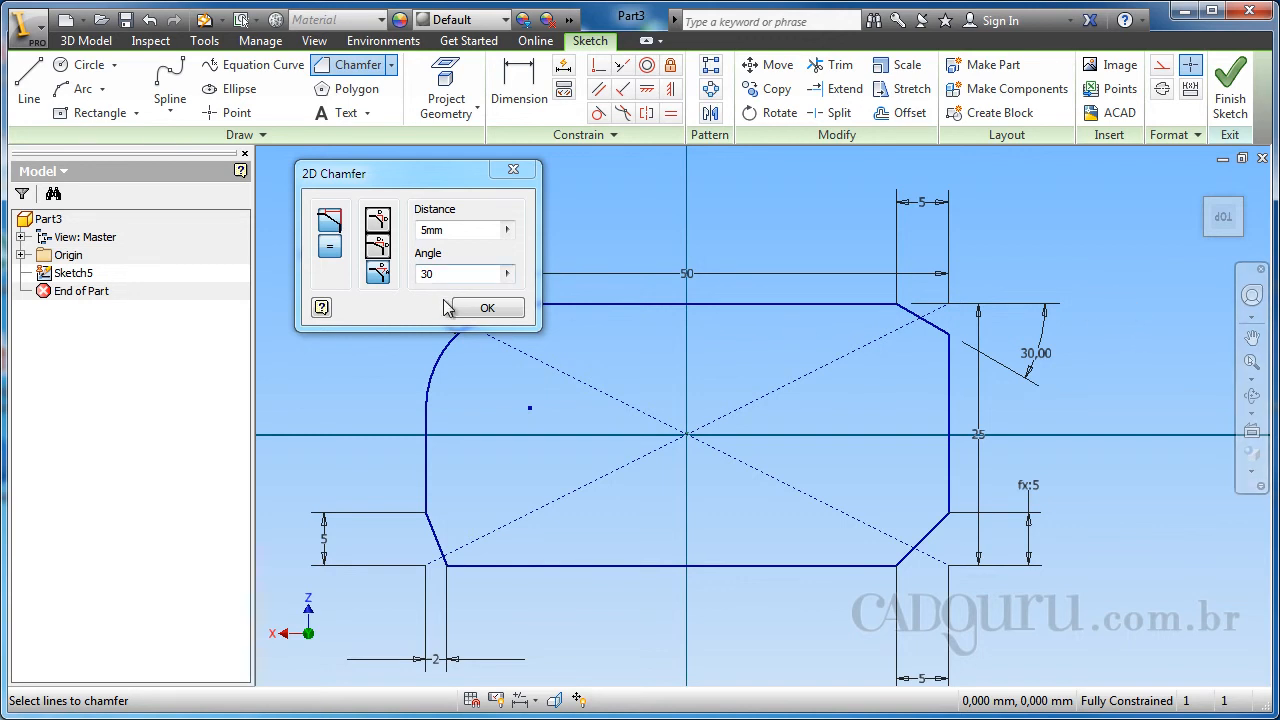
{"action": "left_click", "coordinate": [498, 310]}
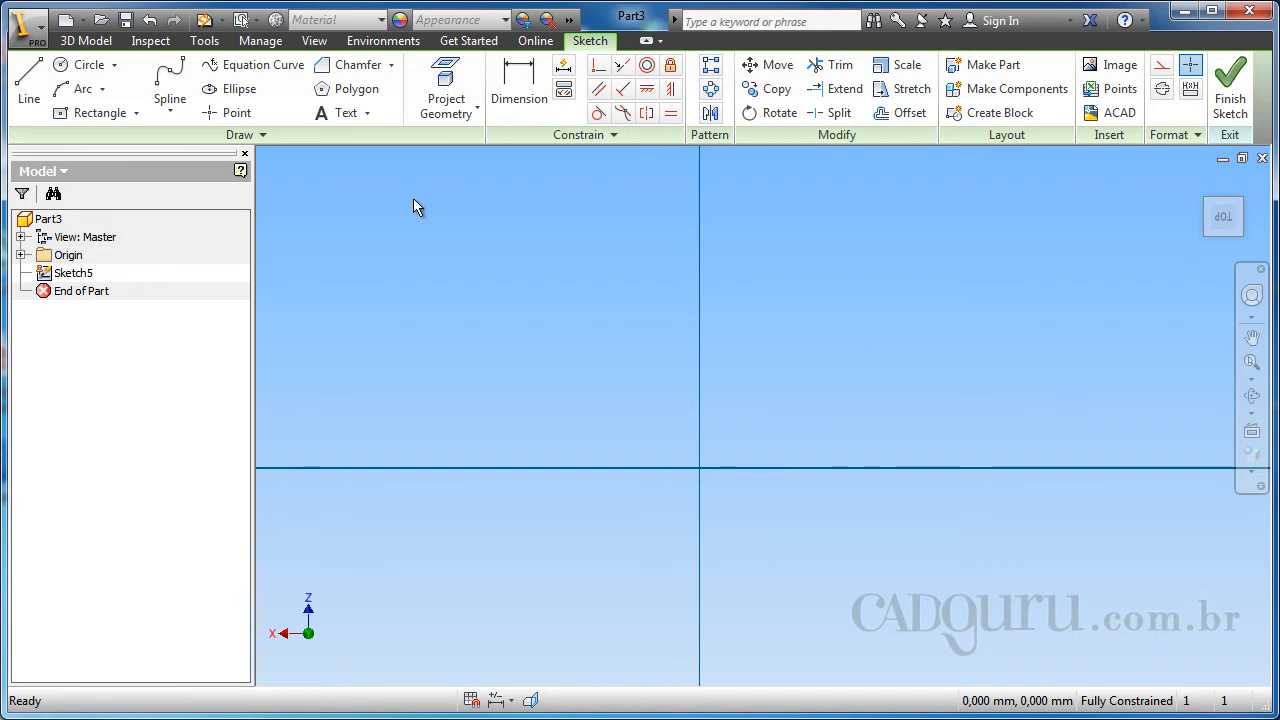
- Draw an inscribed five-sided polygon above the horizontal axis, to the right of the vertical axis, with one vertex pointing up
{"action": "left_click", "coordinate": [355, 91]}
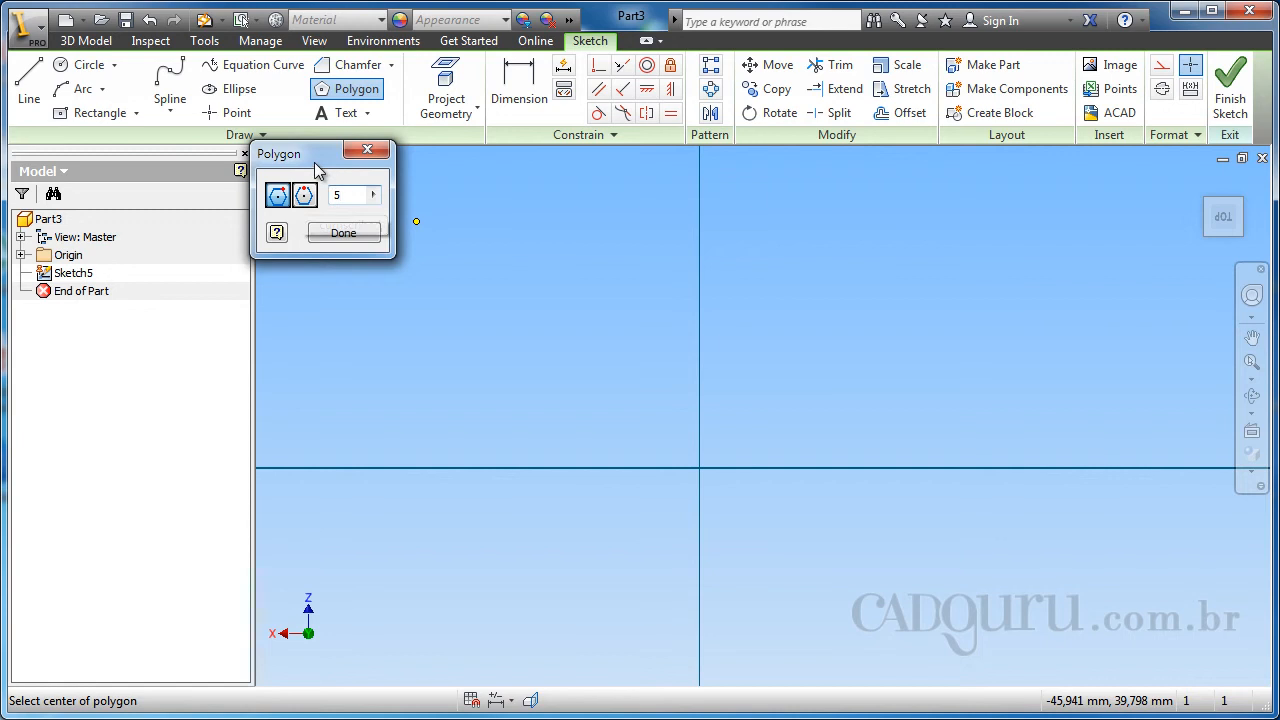
{"action": "left_click_drag", "start_coordinate": [320, 157], "coordinate": [365, 184]}
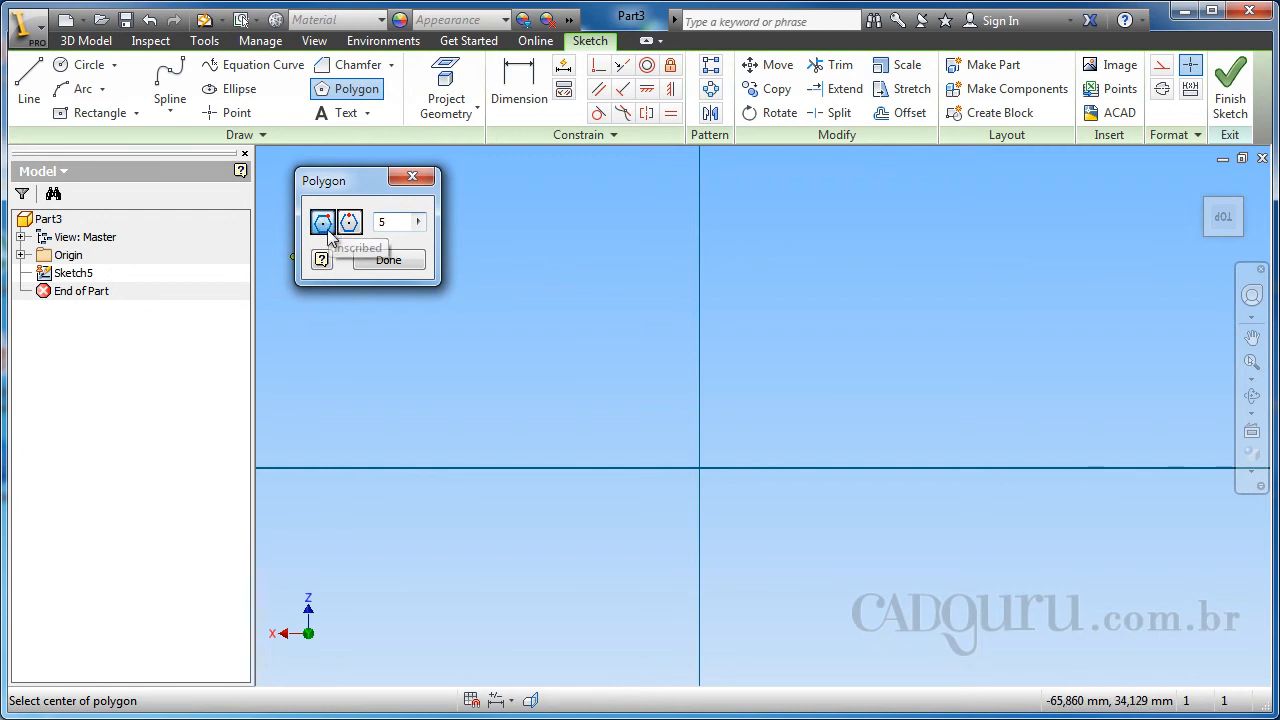
{"action": "left_click", "coordinate": [855, 367]}
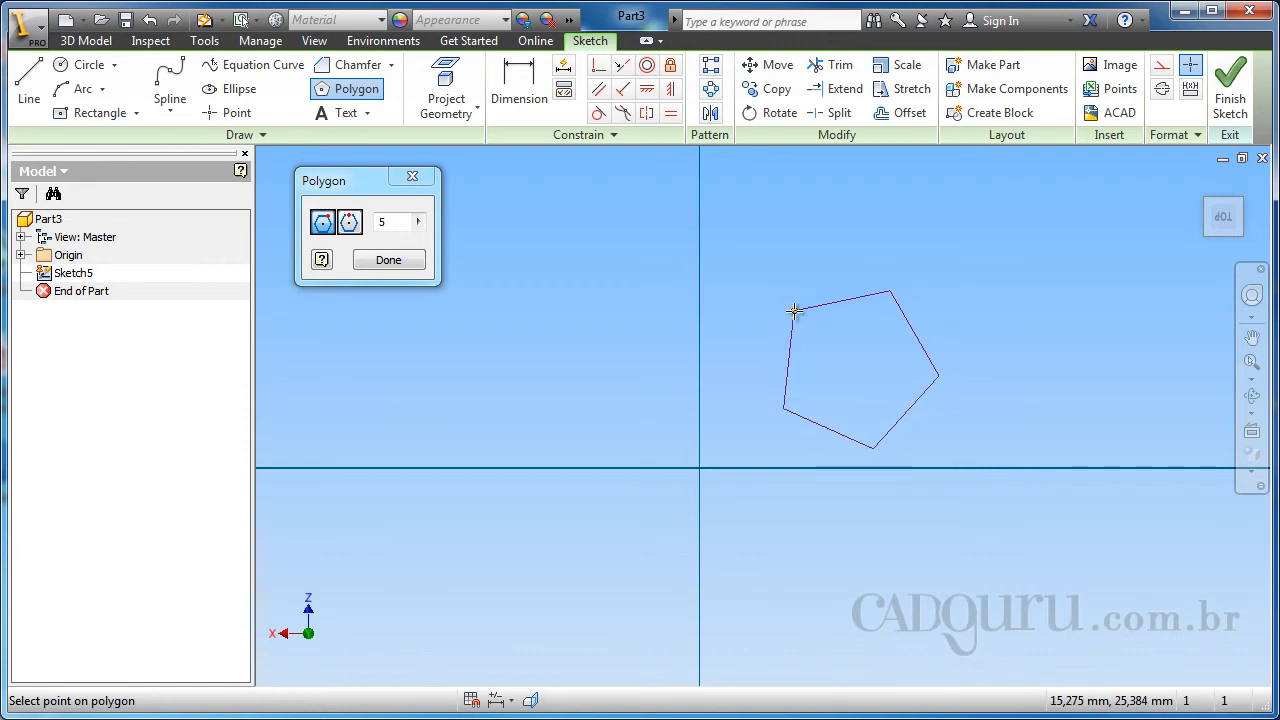
{"action": "left_click", "coordinate": [857, 297]}
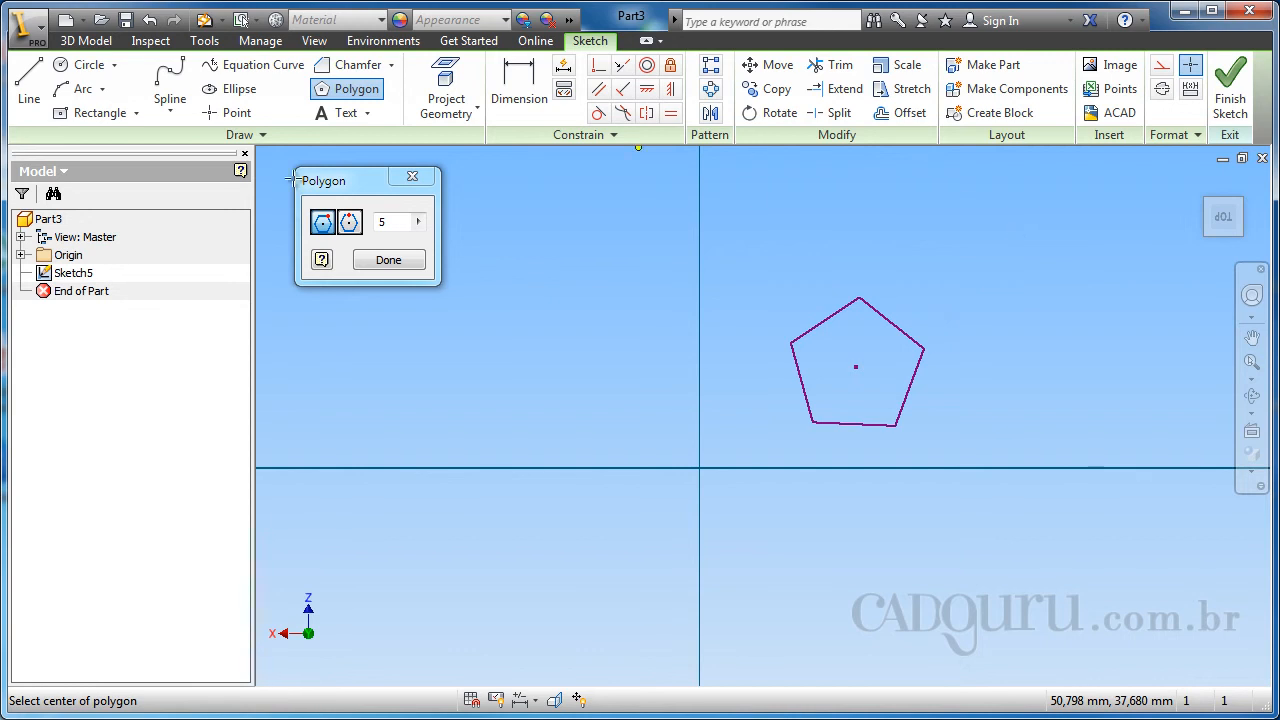
- Draw a larger circumscribed five-sided polygon to the left of the vertical axis, level with the first pentagon
{"action": "left_click", "coordinate": [350, 224]}
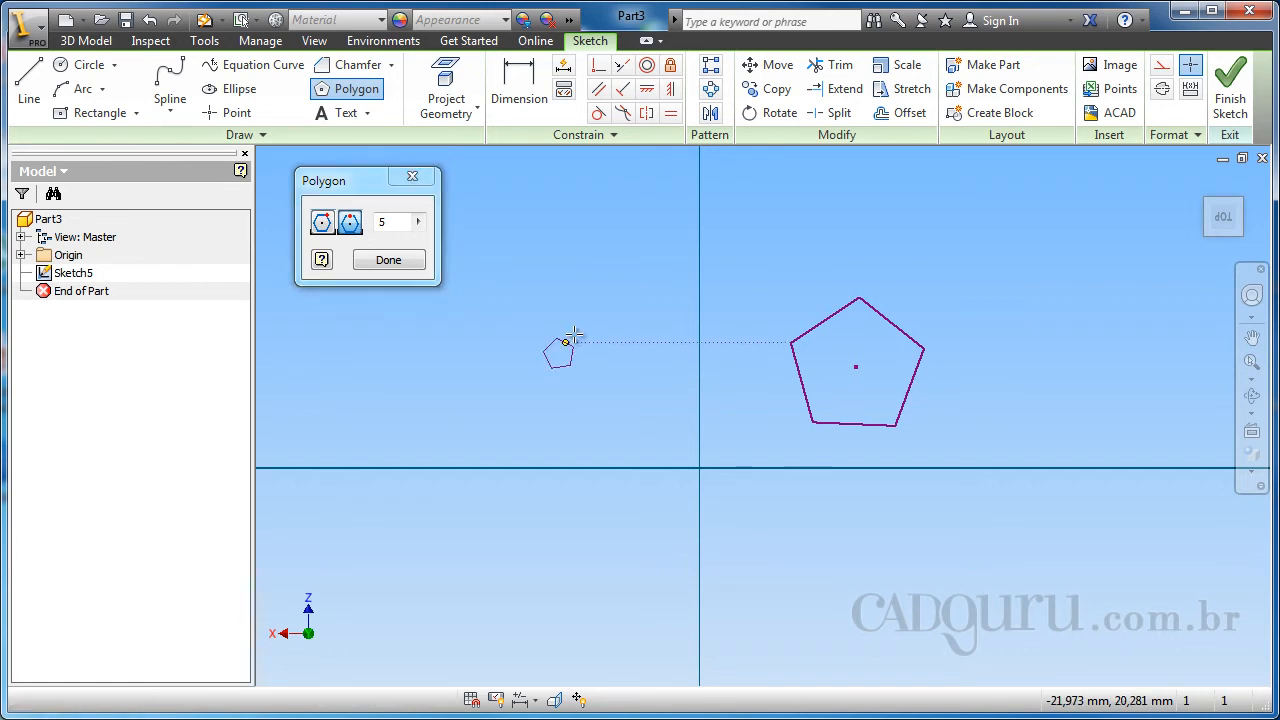
{"action": "left_click", "coordinate": [559, 353]}
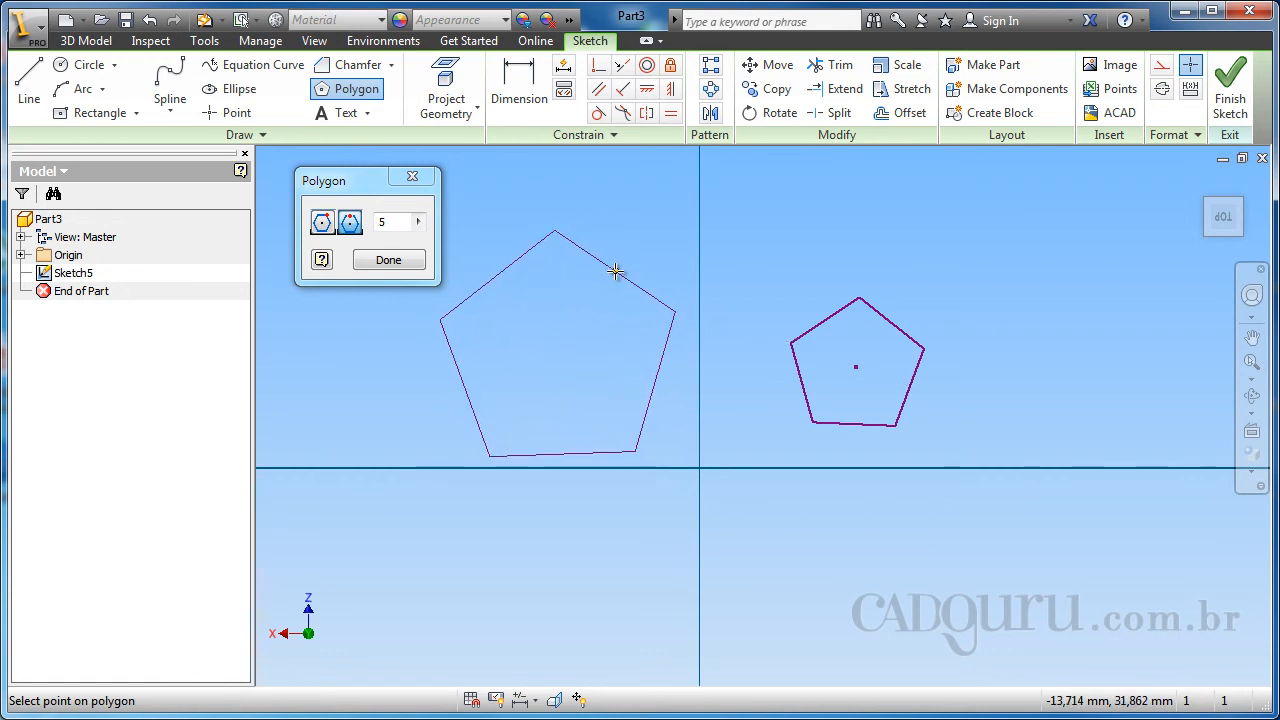
{"action": "left_click", "coordinate": [611, 273]}
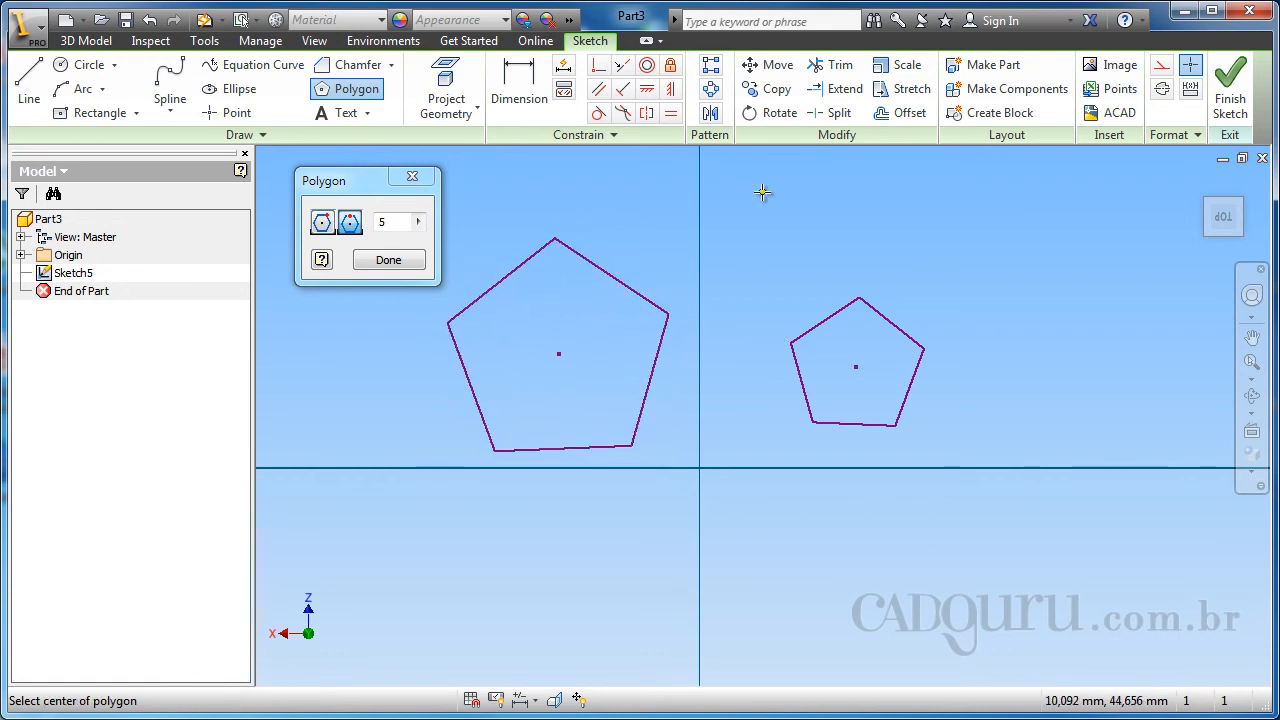
{"action": "key", "text": "Escape"}
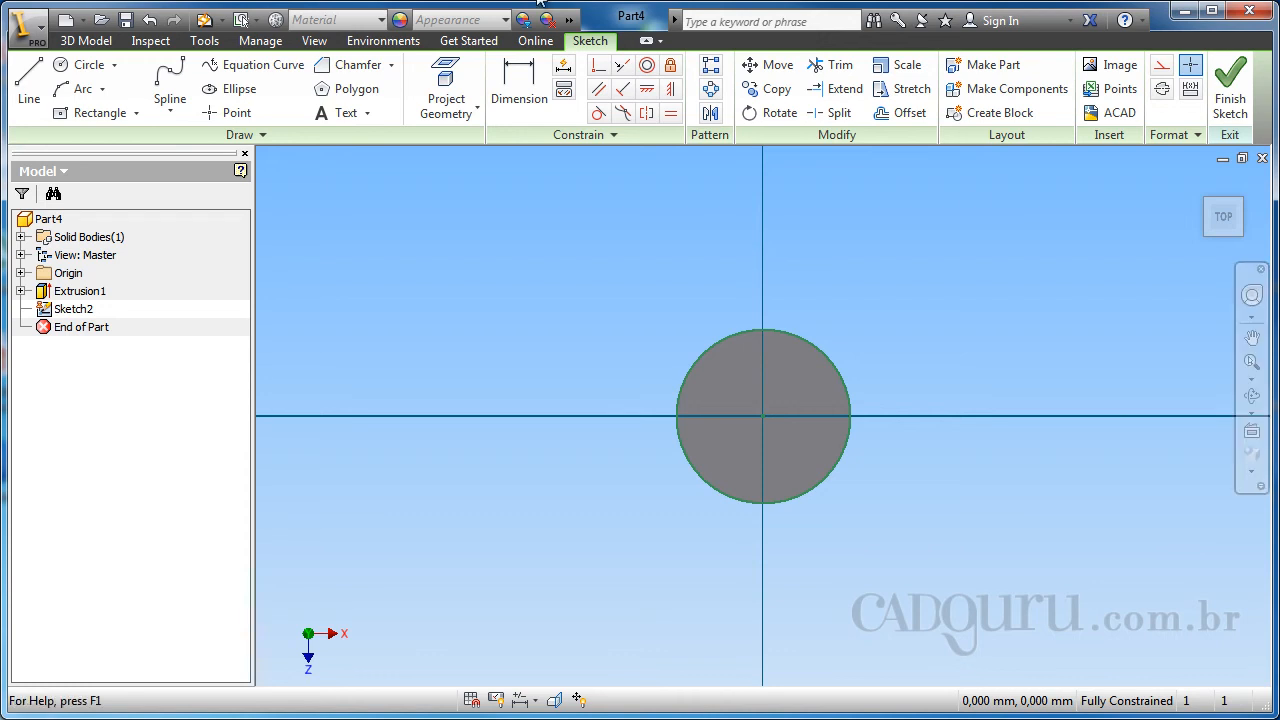
- Place the straight sketch text CADGURU in 6,10 mm Tahoma to the upper left of the circle and move it down beside the circle
{"action": "left_click", "coordinate": [369, 115]}
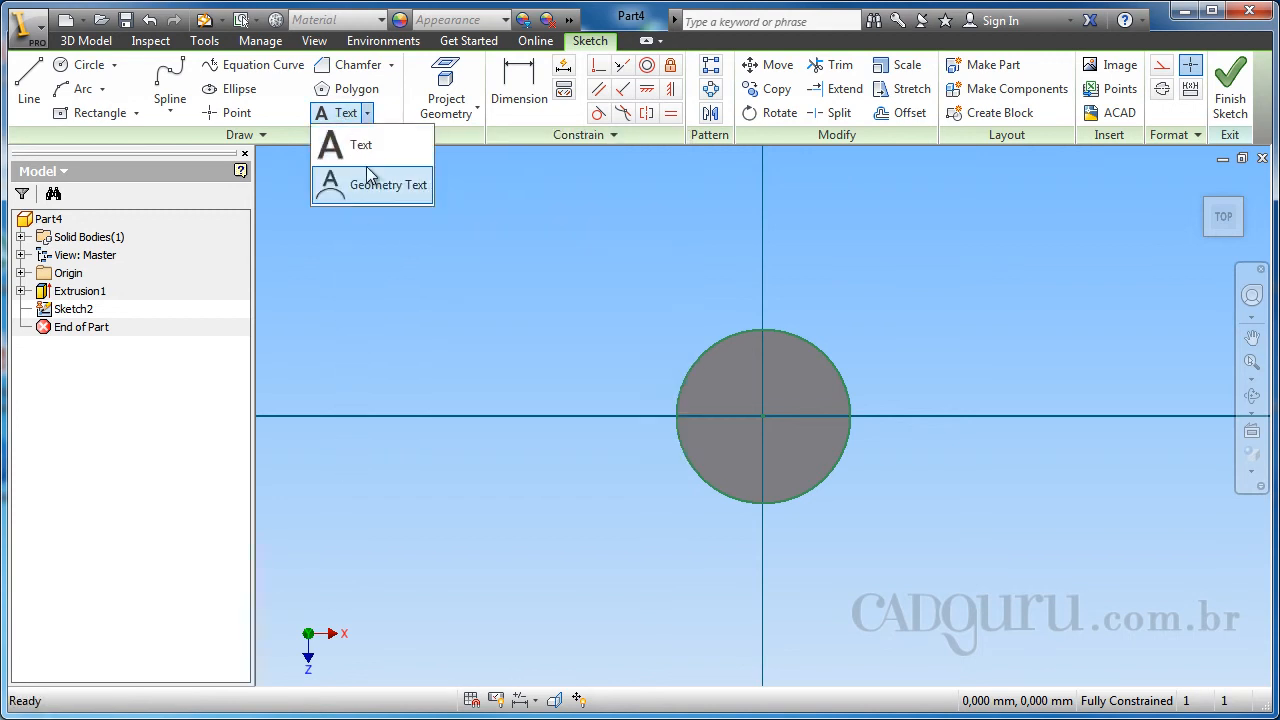
{"action": "left_click", "coordinate": [377, 151]}
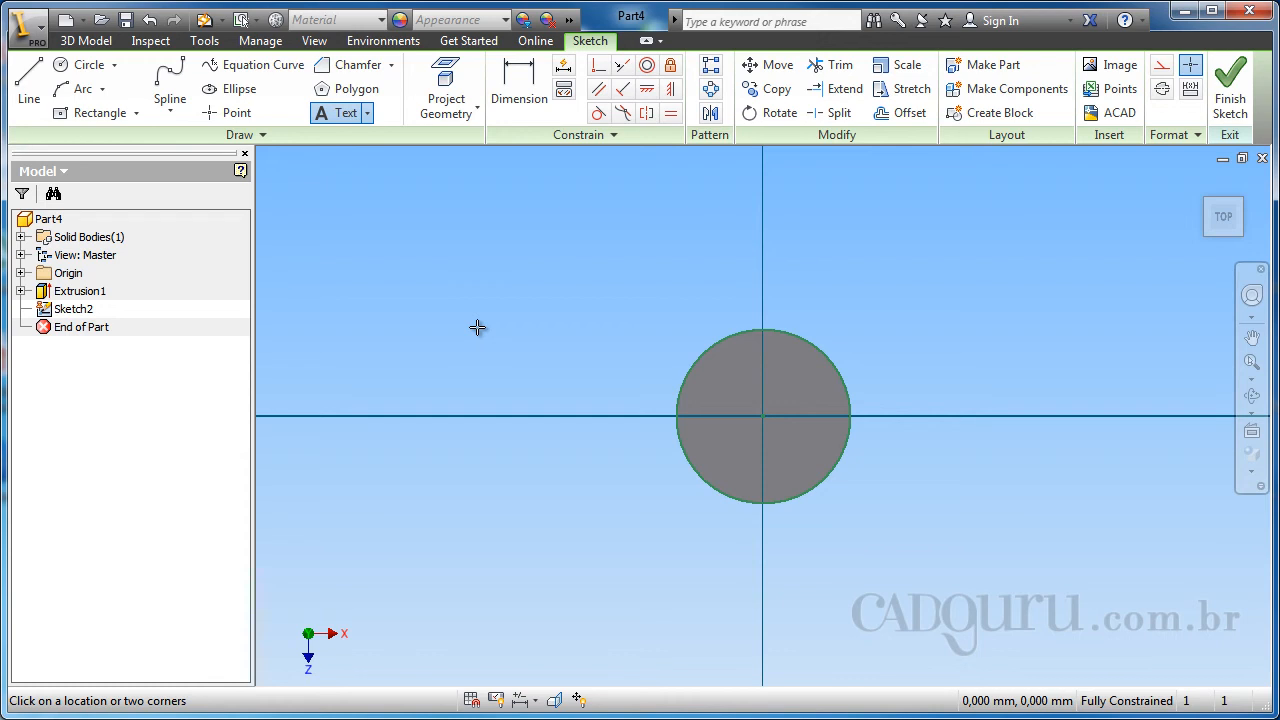
{"action": "left_click", "coordinate": [500, 260]}
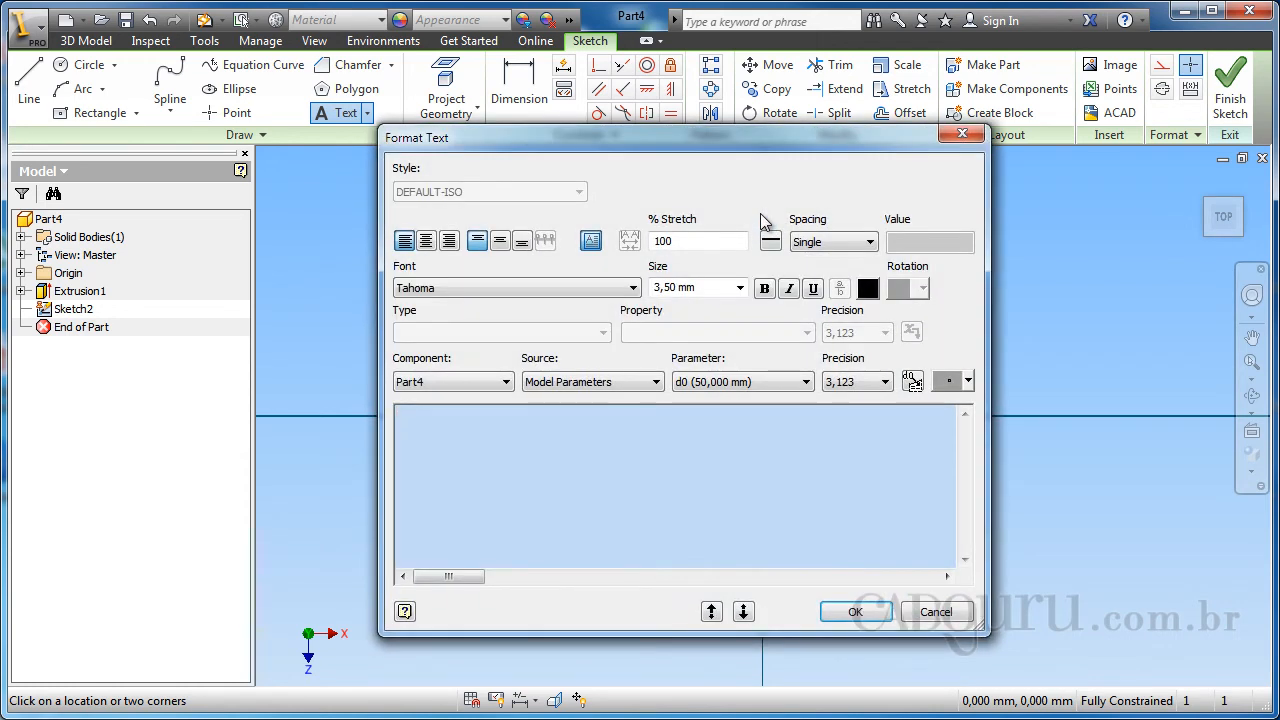
{"action": "mouse_move", "coordinate": [757, 142]}
{"action": "left_mouse_down"}
{"action": "mouse_move", "coordinate": [857, 148]}
{"action": "mouse_move", "coordinate": [750, 144]}
{"action": "left_mouse_up"}
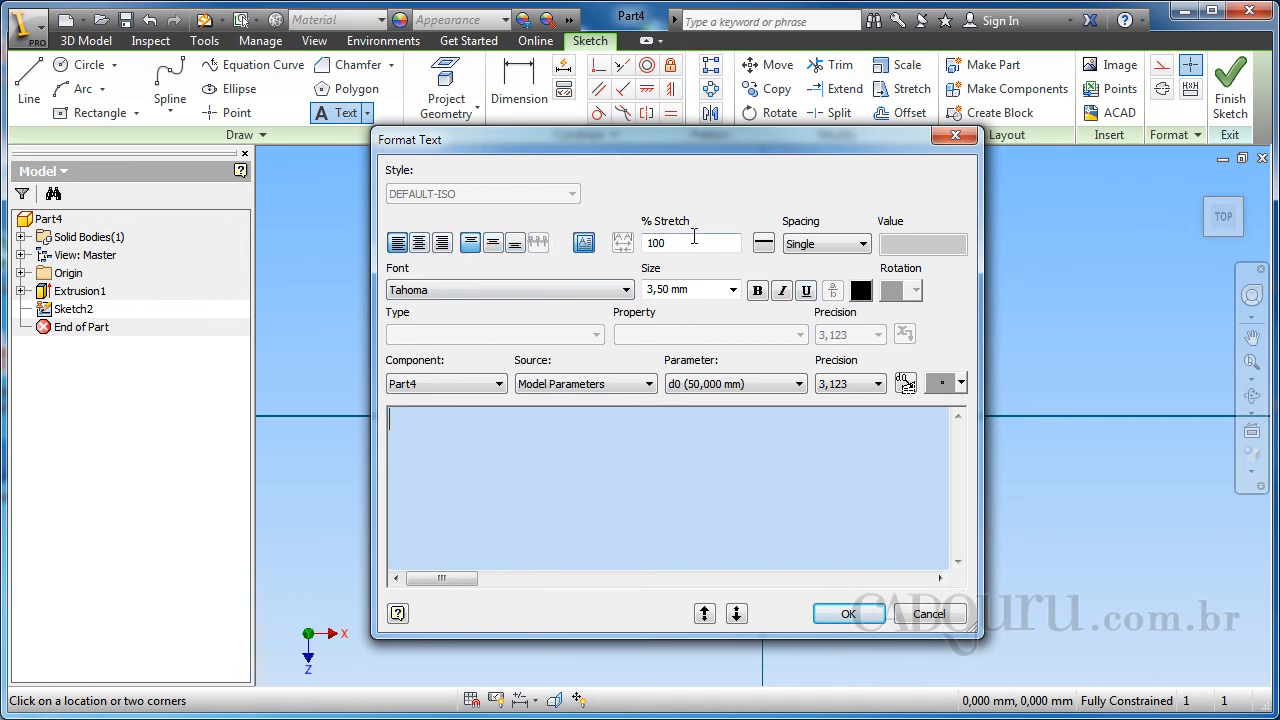
{"action": "left_click", "coordinate": [732, 289]}
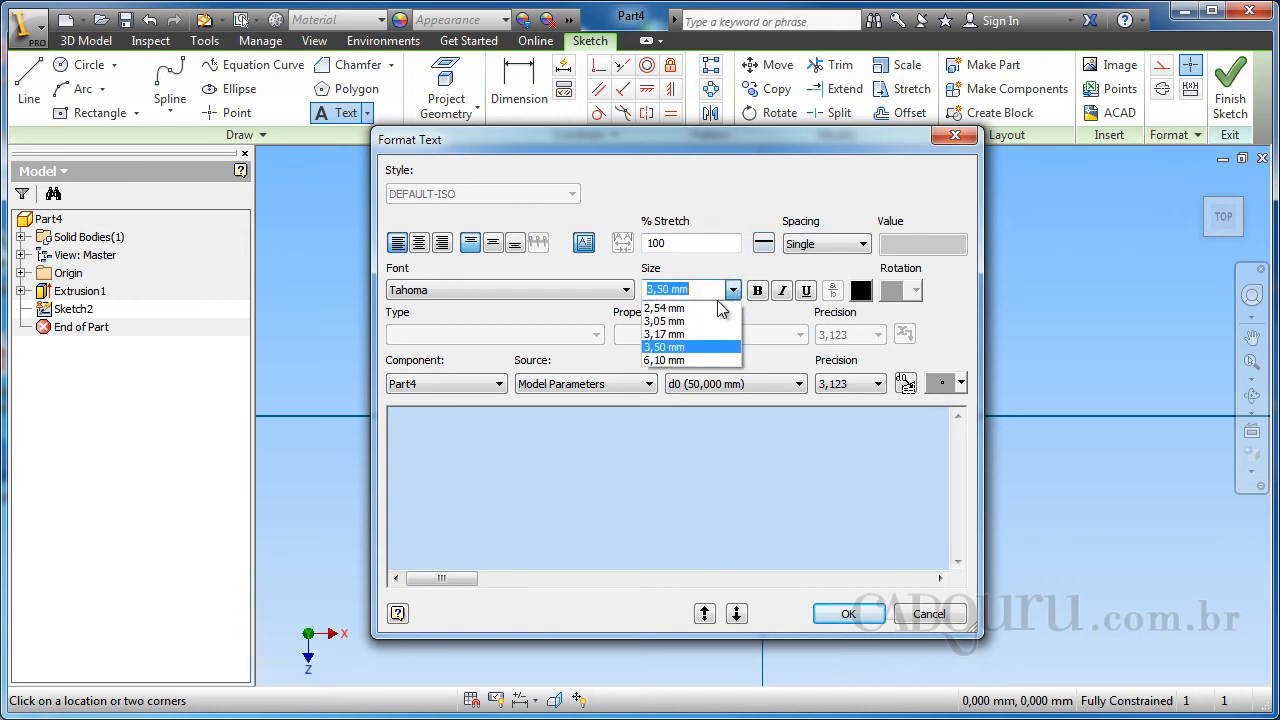
{"action": "left_click", "coordinate": [684, 360]}
{"action": "left_click", "coordinate": [572, 291]}
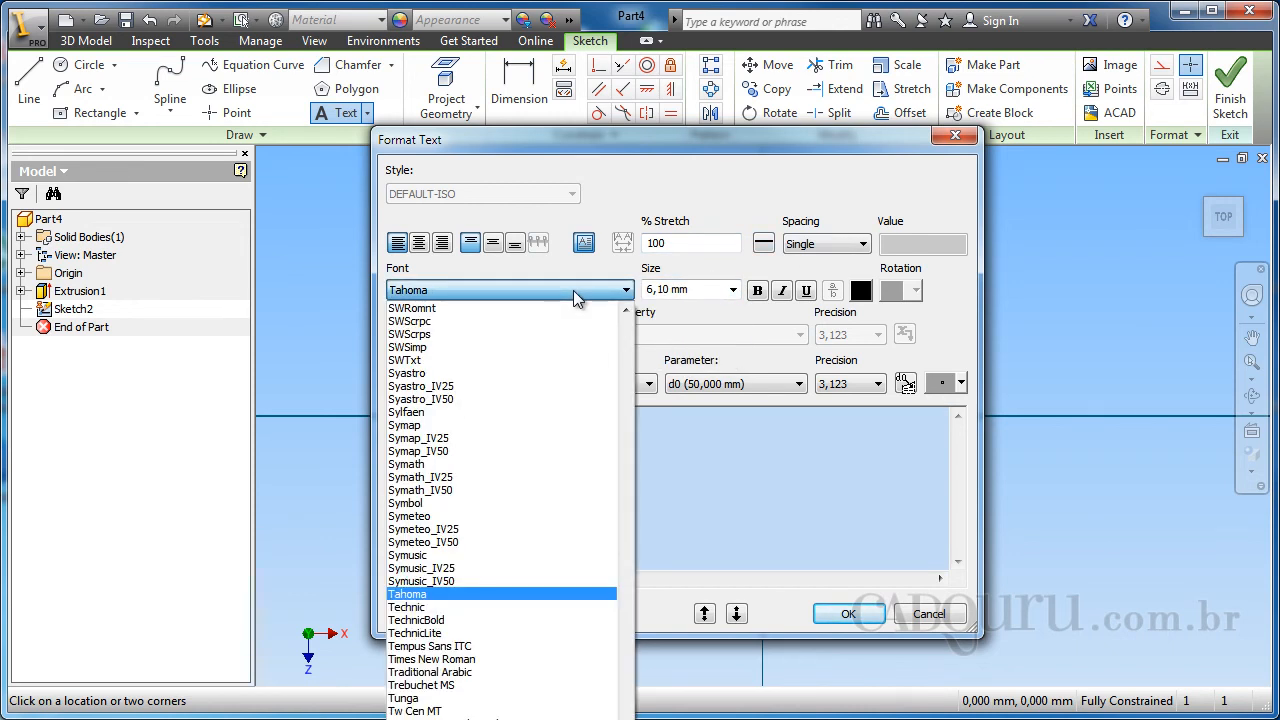
{"action": "left_click", "coordinate": [573, 290]}
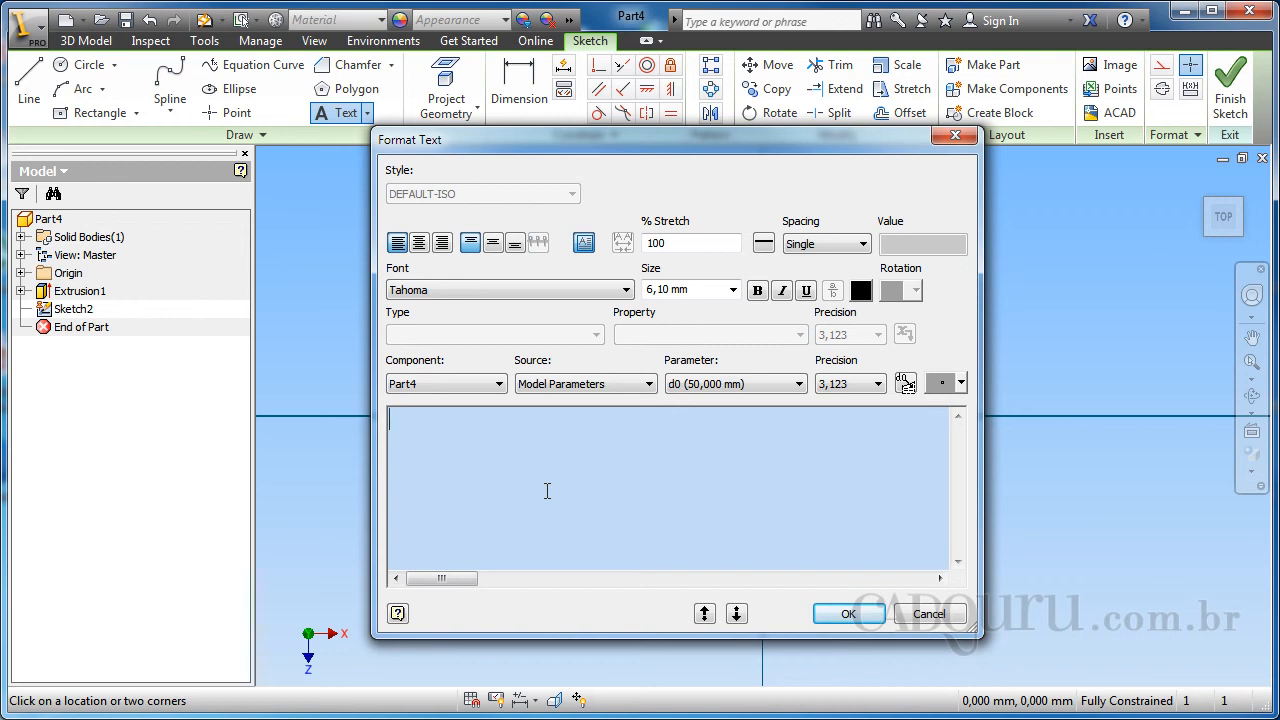
{"action": "type", "text": "ADGURU"}
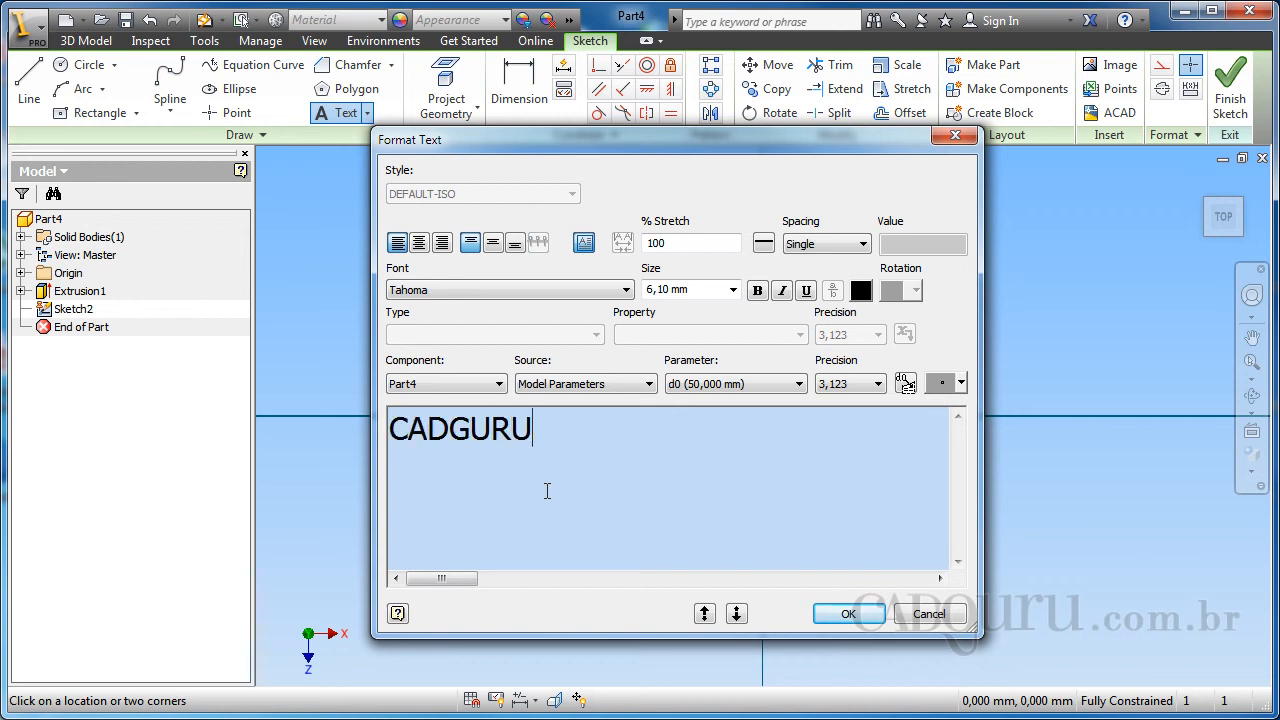
{"action": "left_click", "coordinate": [848, 614]}
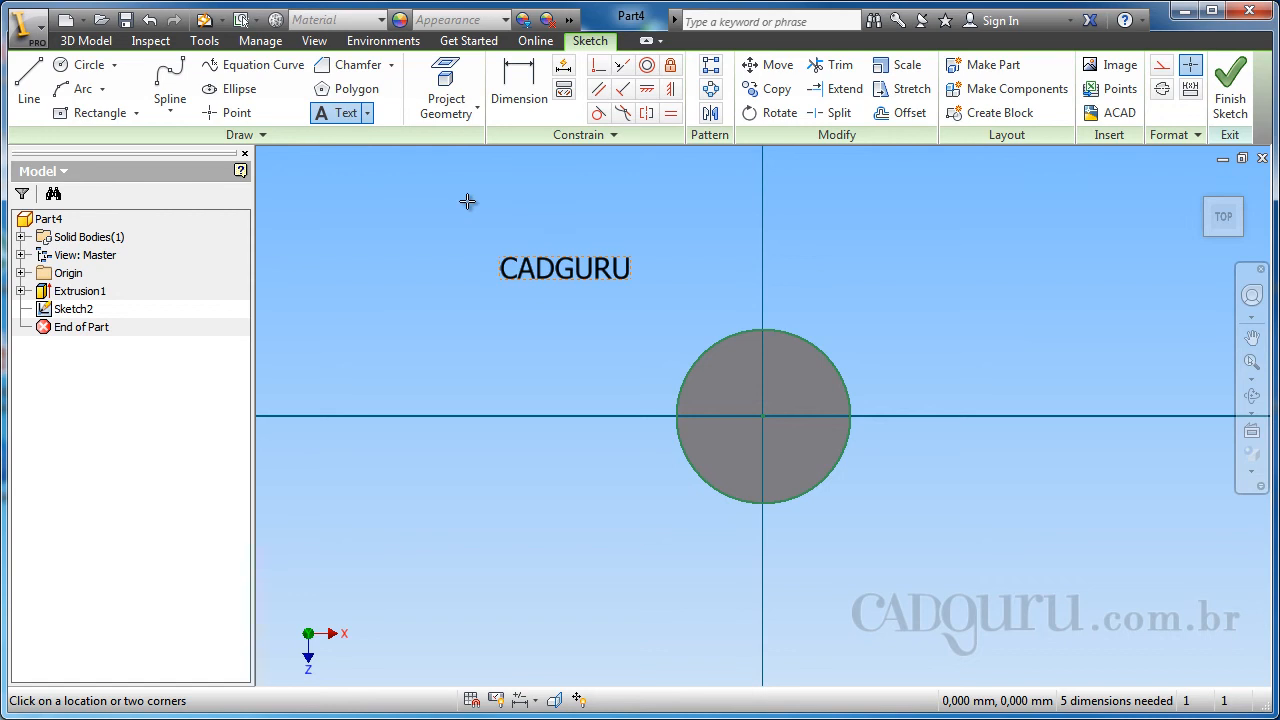
{"action": "key", "text": "Escape"}
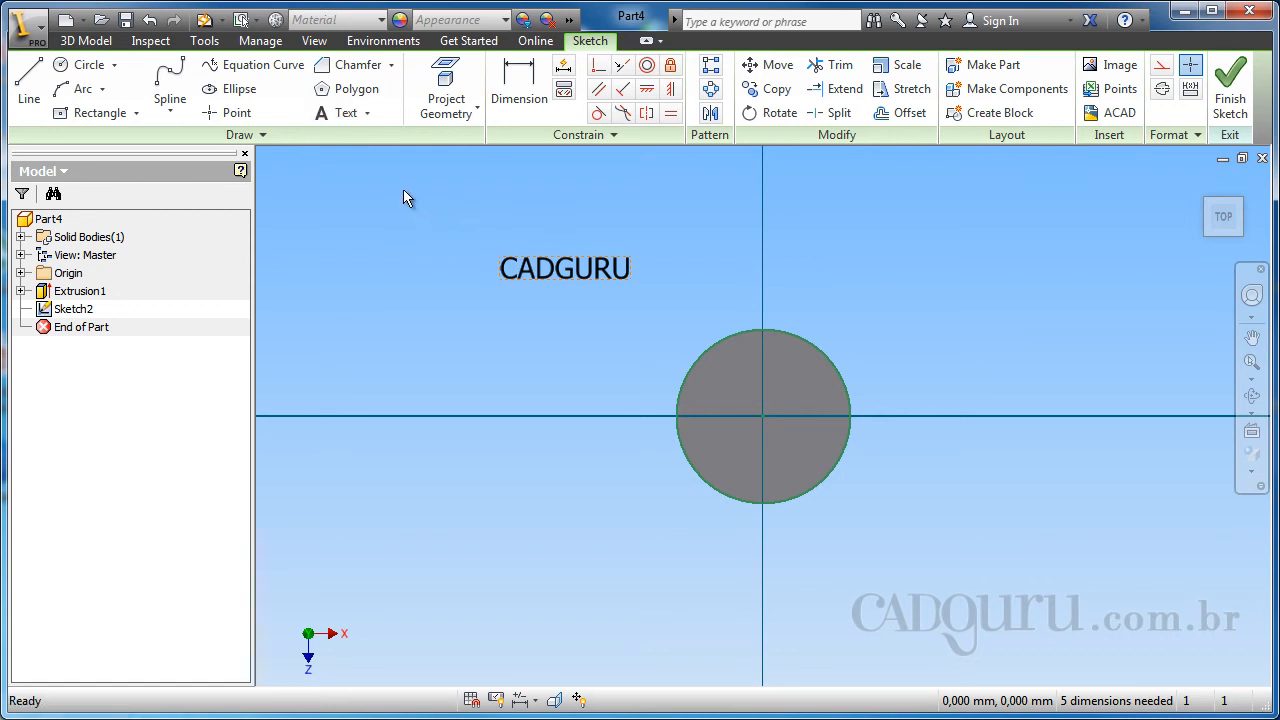
{"action": "left_click_drag", "start_coordinate": [403, 190], "coordinate": [614, 366]}
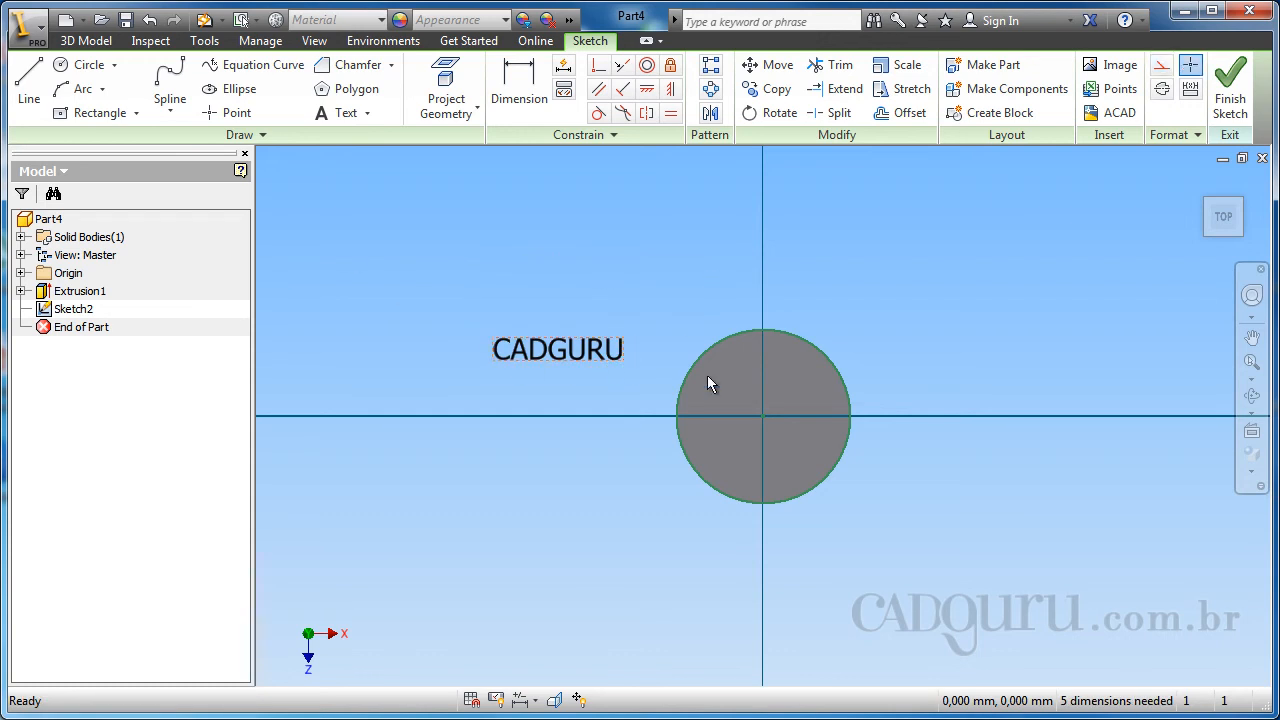
- Add the geometry text CADGURU along the circle's edge with a text size of 6,10 mm
{"action": "middle_click_drag", "start_coordinate": [736, 370], "coordinate": [700, 331]}
{"action": "scroll", "coordinate": [700, 331], "scroll_direction": "down", "scroll_amount": 3}
{"action": "mouse_move", "coordinate": [525, 220]}
{"action": "middle_mouse_down"}
{"action": "mouse_move", "coordinate": [551, 261]}
{"action": "mouse_move", "coordinate": [516, 265]}
{"action": "middle_mouse_up"}
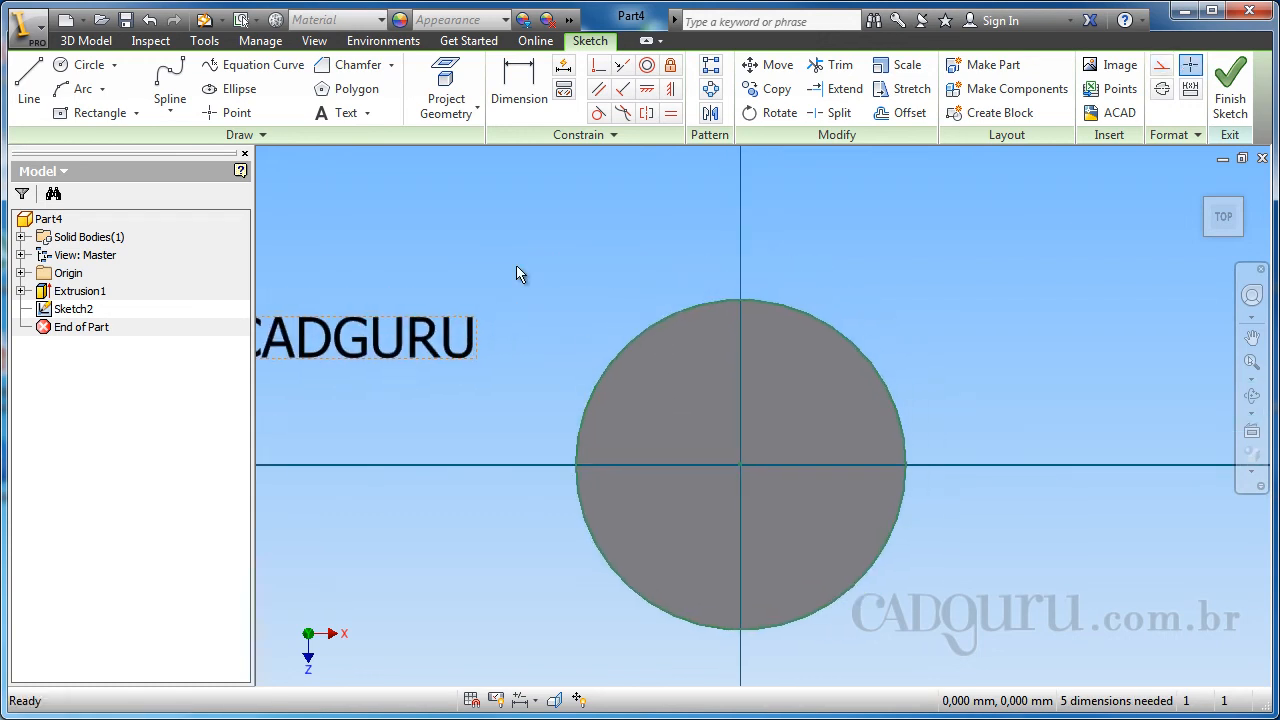
{"action": "left_click", "coordinate": [367, 112]}
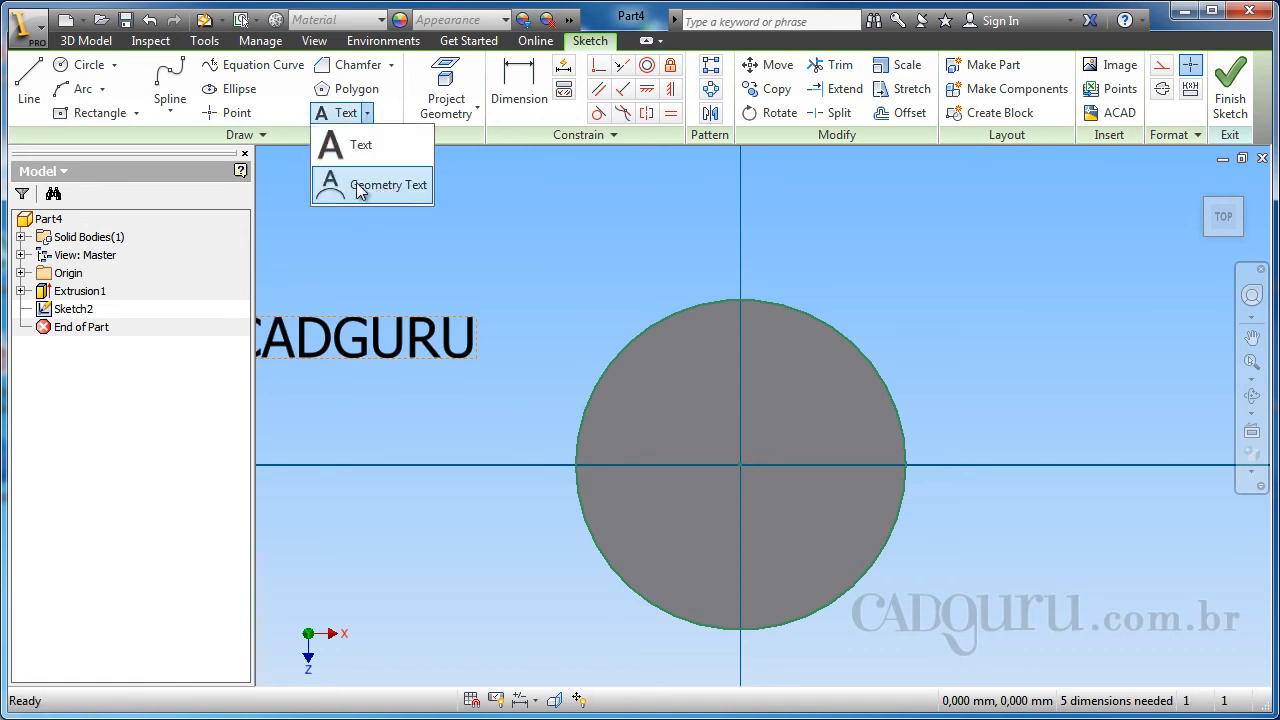
{"action": "left_click", "coordinate": [362, 187]}
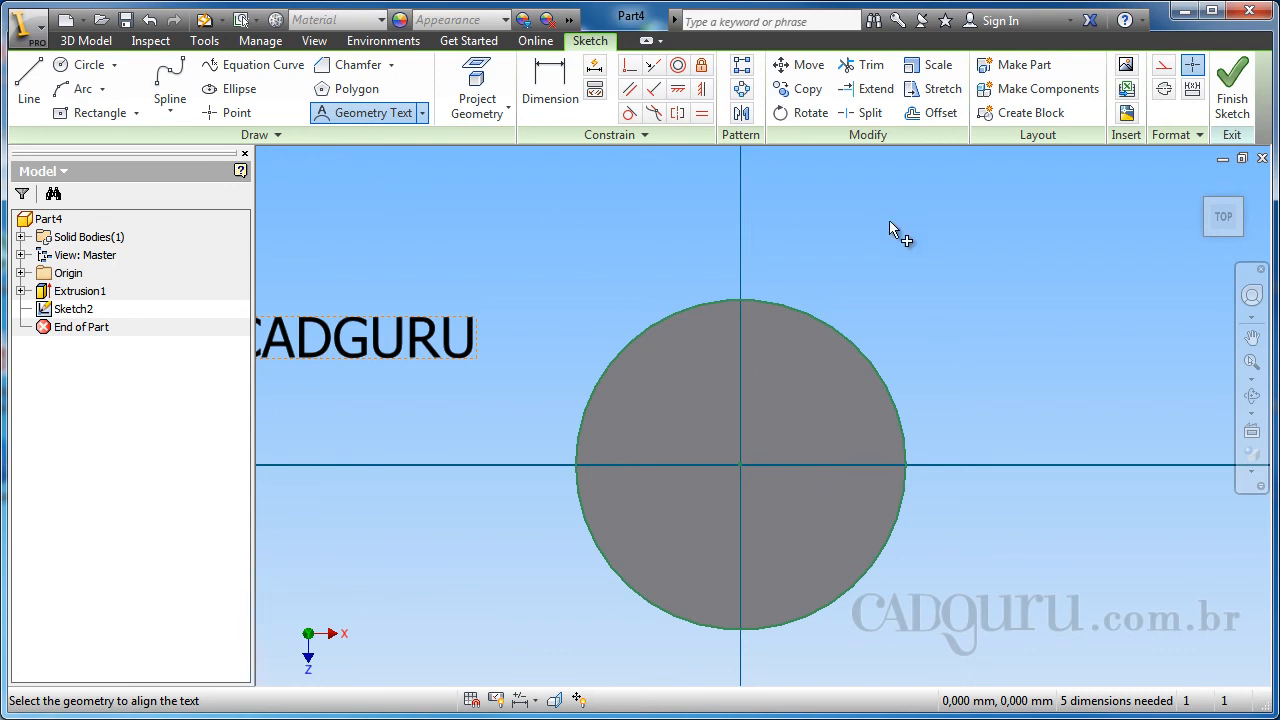
{"action": "left_click", "coordinate": [831, 325]}
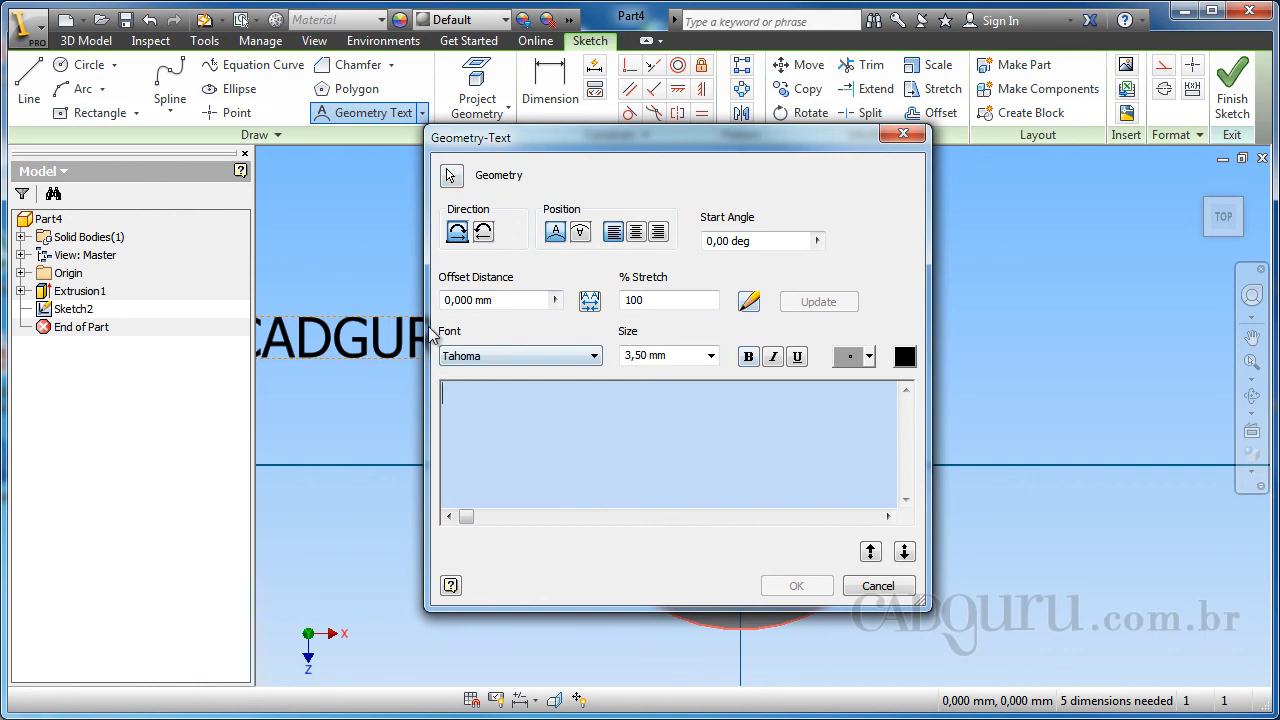
{"action": "left_click", "coordinate": [711, 356]}
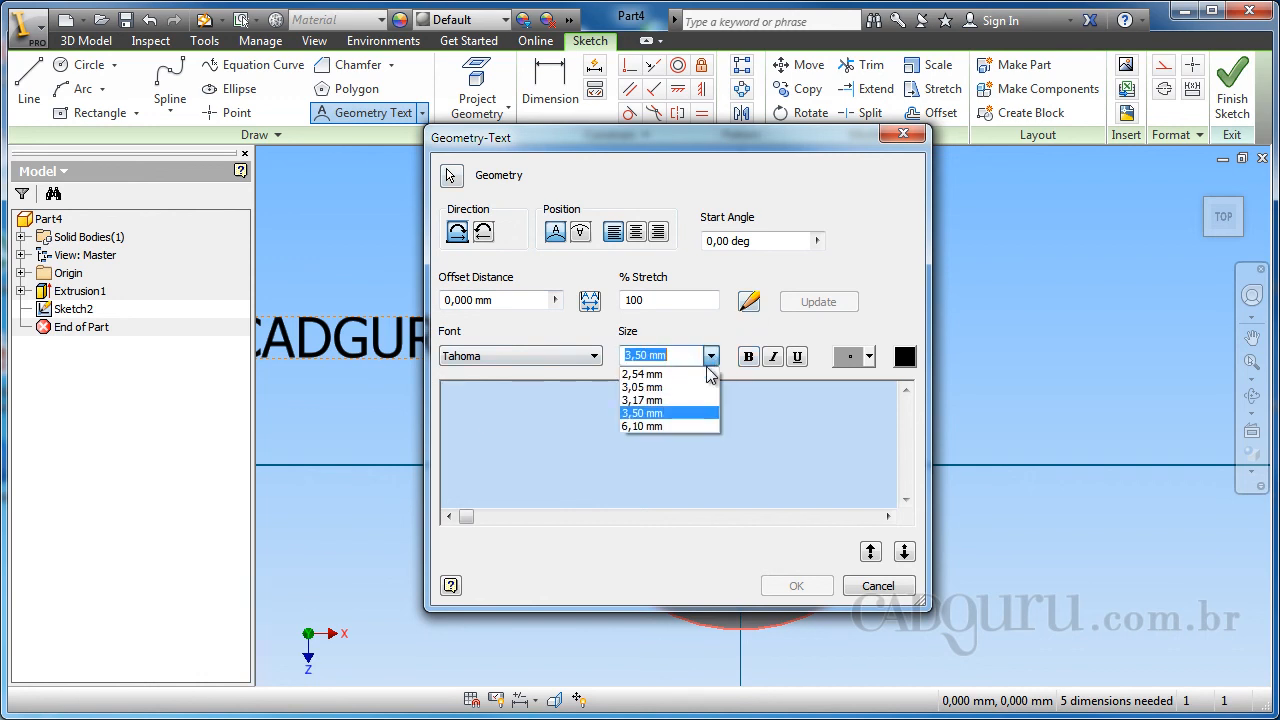
{"action": "left_click", "coordinate": [679, 427]}
{"action": "left_click", "coordinate": [636, 424]}
{"action": "type", "text": "CADGURU"}
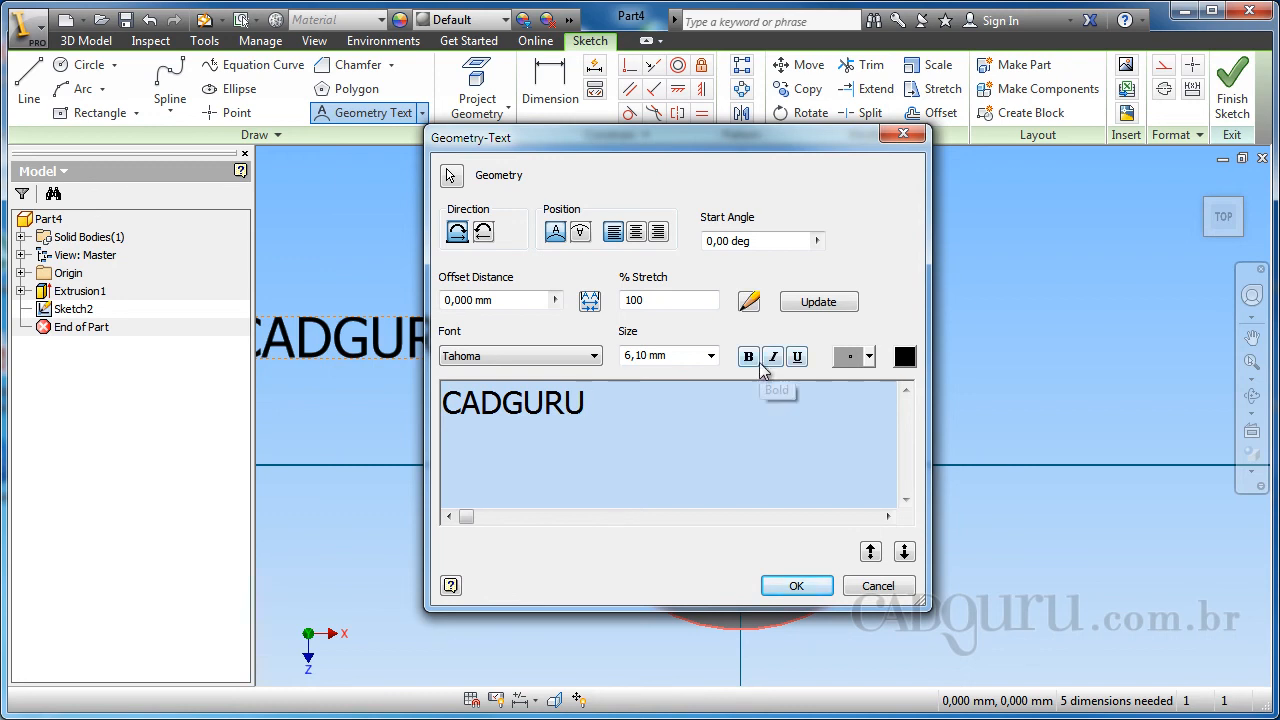
{"action": "left_click", "coordinate": [797, 588]}
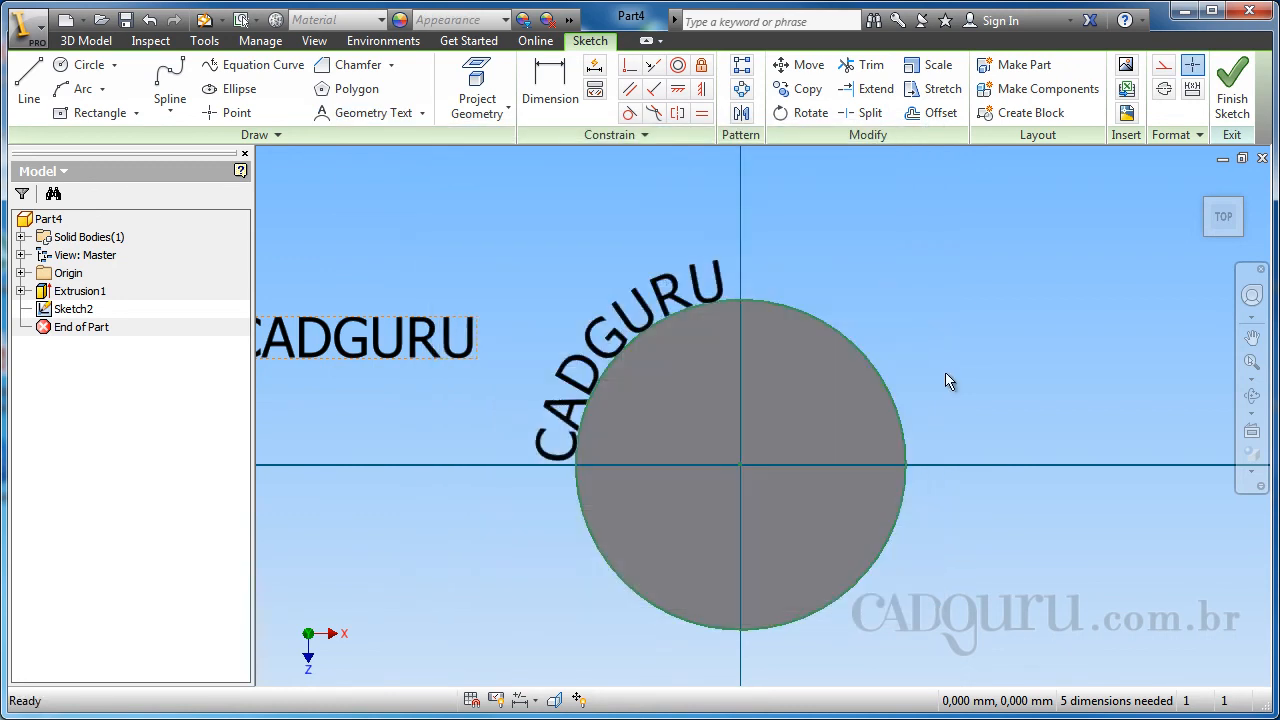
- Set the curved CADGURU text's offset distance from the circle to 5 mm
{"action": "scroll", "coordinate": [660, 307], "scroll_direction": "up", "scroll_amount": 5}
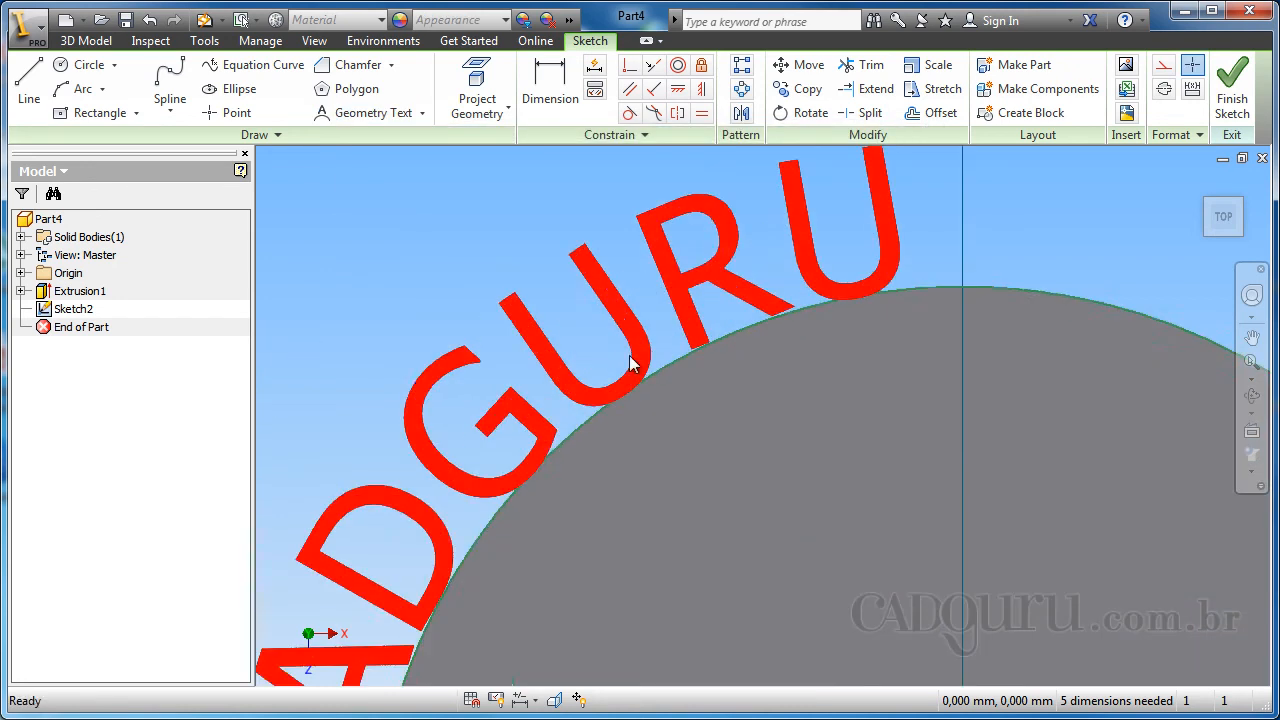
{"action": "scroll", "coordinate": [670, 382], "scroll_direction": "up", "scroll_amount": 3}
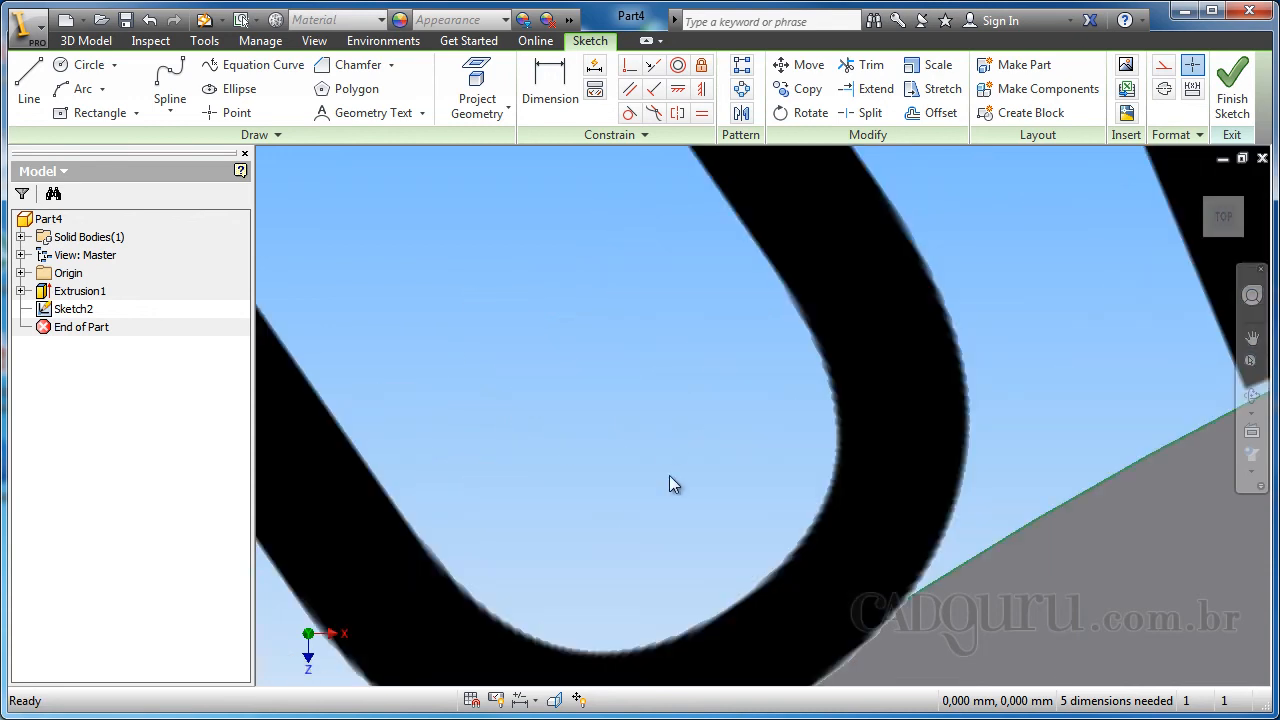
{"action": "scroll", "coordinate": [676, 482], "scroll_direction": "down", "scroll_amount": 10}
{"action": "mouse_move", "coordinate": [676, 503]}
{"action": "middle_mouse_down"}
{"action": "mouse_move", "coordinate": [722, 402]}
{"action": "mouse_move", "coordinate": [659, 354]}
{"action": "middle_mouse_up"}
{"action": "scroll", "coordinate": [692, 456], "scroll_direction": "up", "scroll_amount": 2}
{"action": "scroll", "coordinate": [722, 402], "scroll_direction": "up", "scroll_amount": 3}
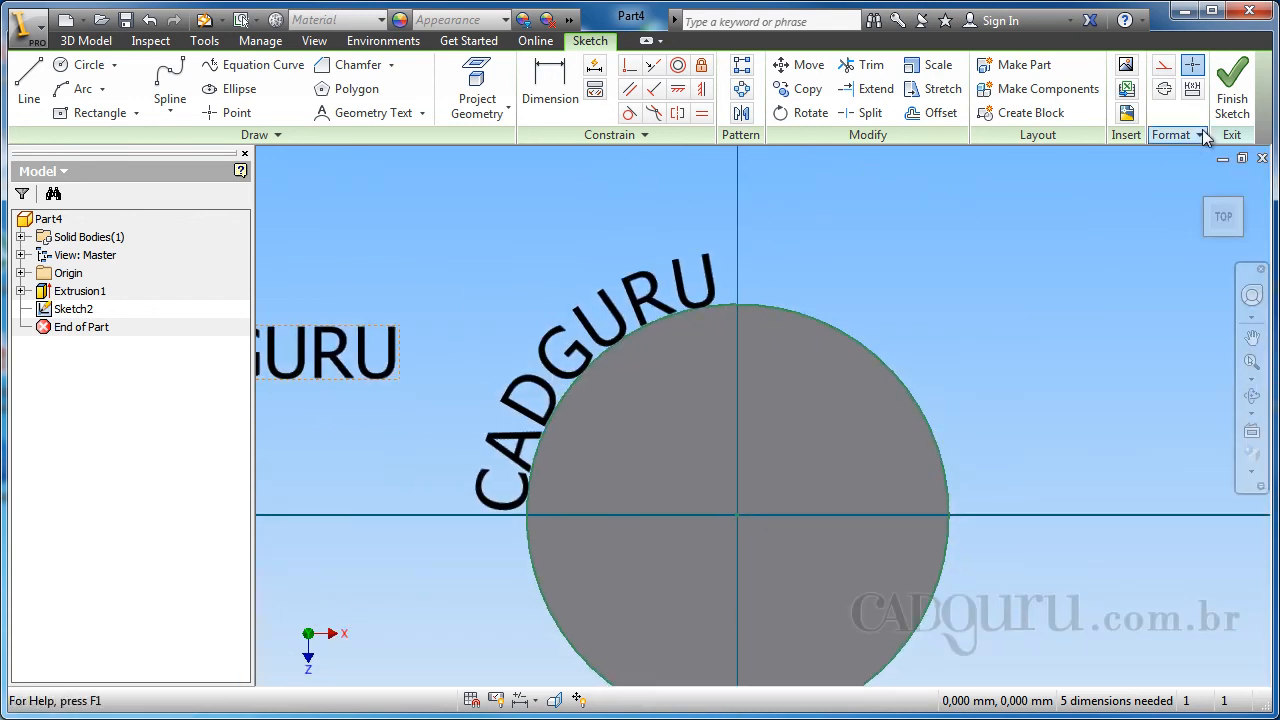
{"action": "double_click", "coordinate": [652, 293]}
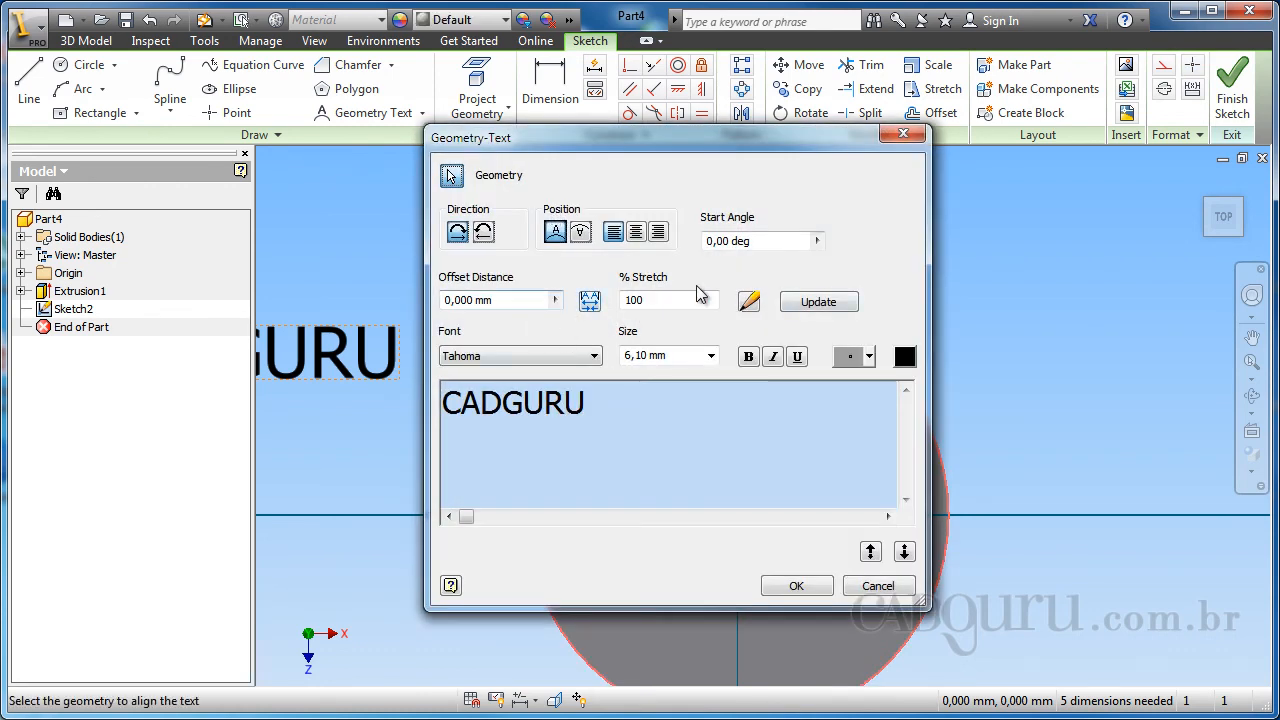
{"action": "double_click", "coordinate": [518, 298]}
{"action": "double_click", "coordinate": [453, 297]}
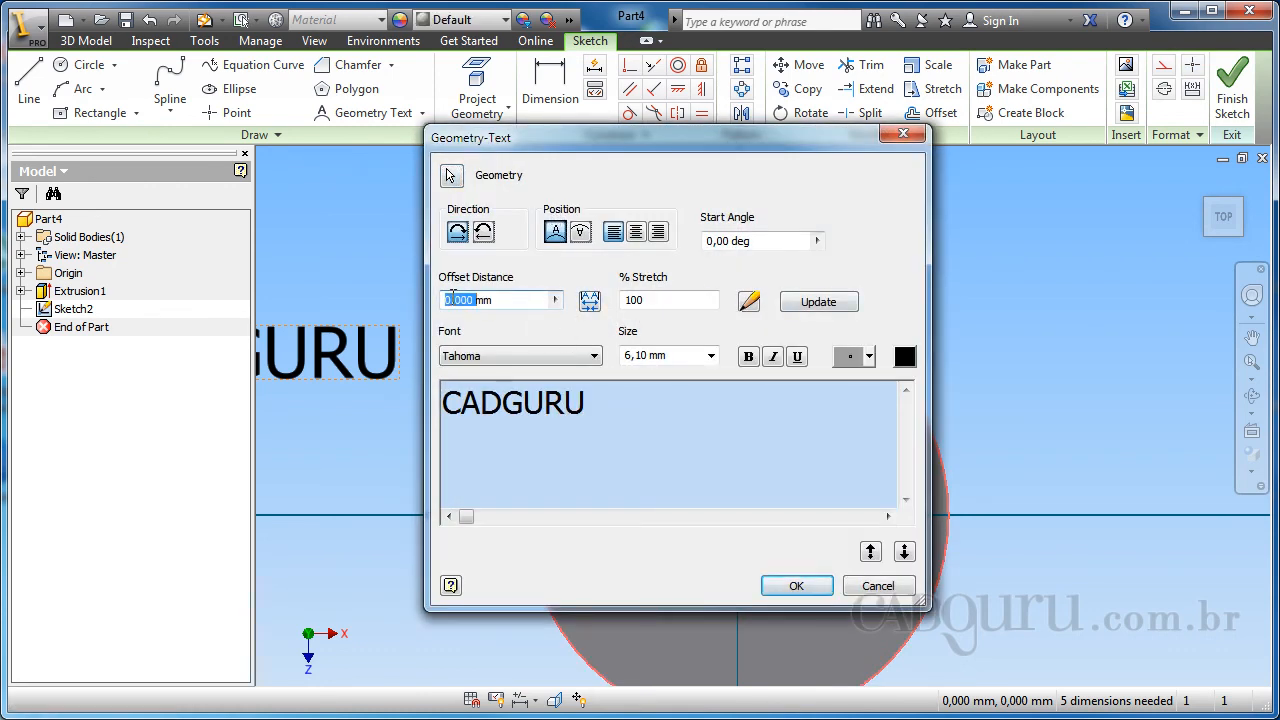
{"action": "type", "text": "5"}
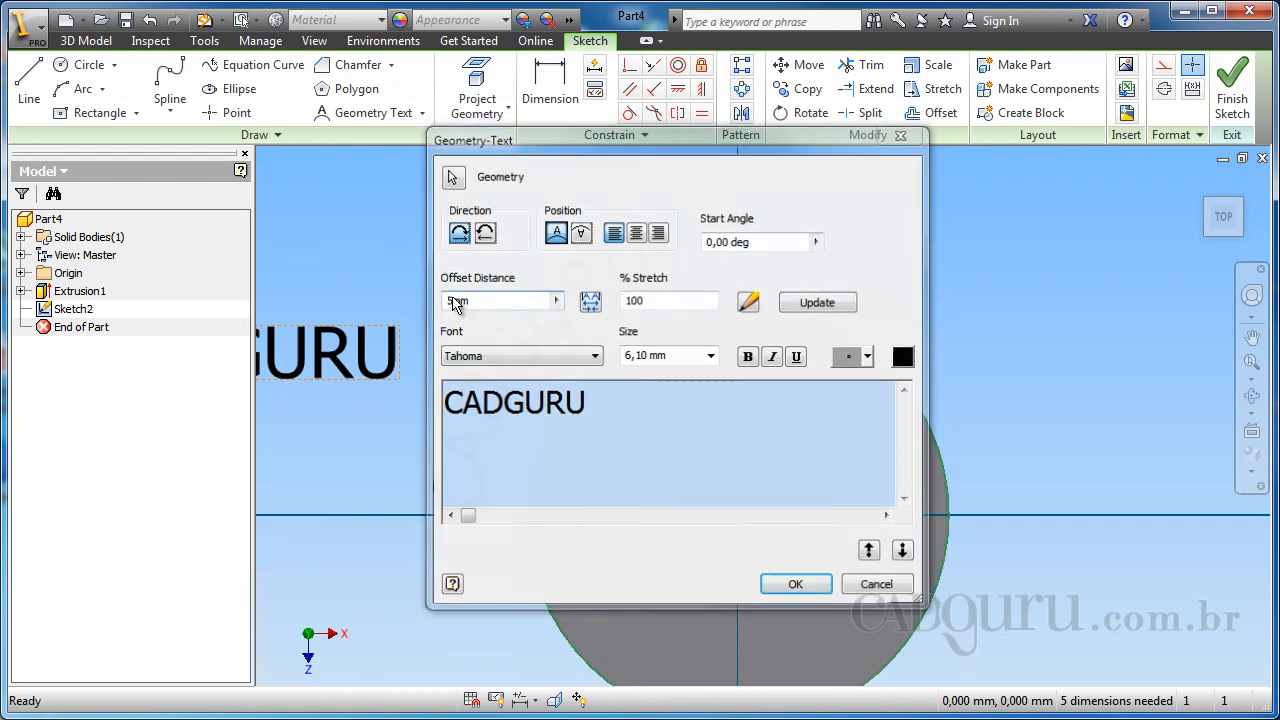
- Delete the straight CADGURU text beside the circle
{"action": "middle_click_drag", "start_coordinate": [616, 350], "coordinate": [685, 353]}
{"action": "middle_click_drag", "start_coordinate": [660, 296], "coordinate": [813, 264]}
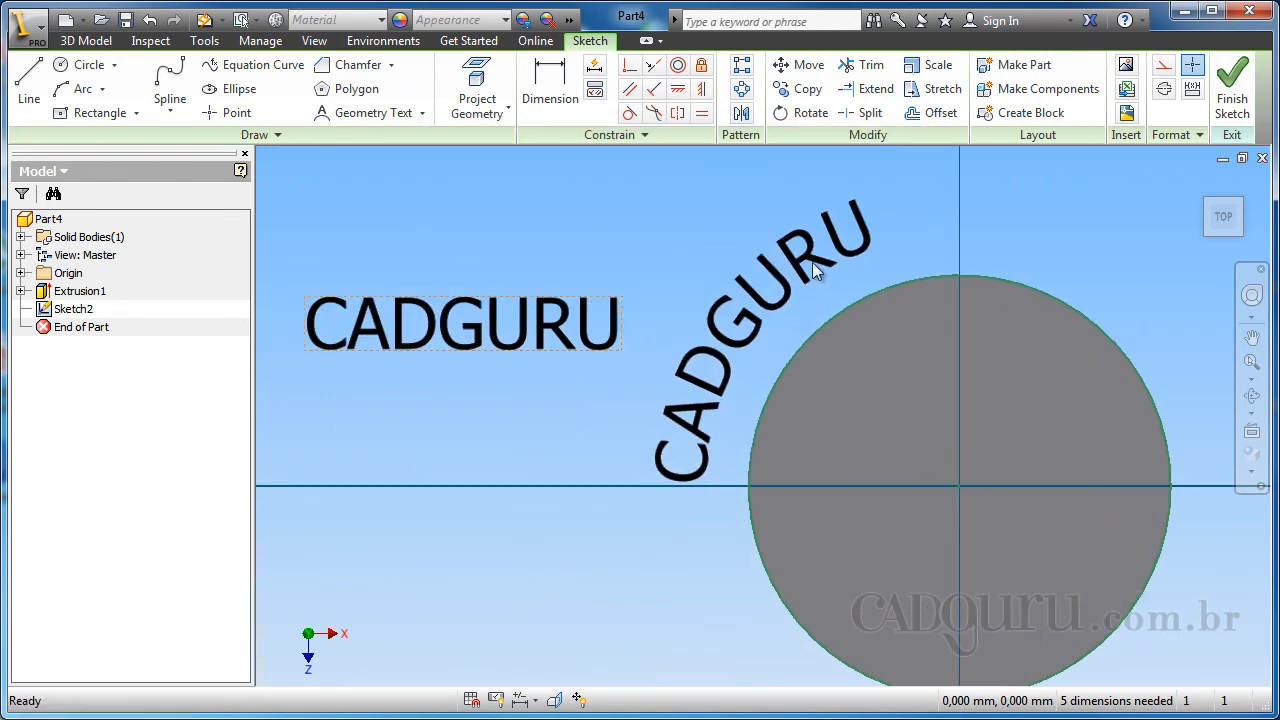
{"action": "scroll", "coordinate": [598, 420], "scroll_direction": "down", "scroll_amount": 3}
{"action": "left_click_drag", "start_coordinate": [355, 272], "coordinate": [636, 411]}
{"action": "key", "text": "Delete"}
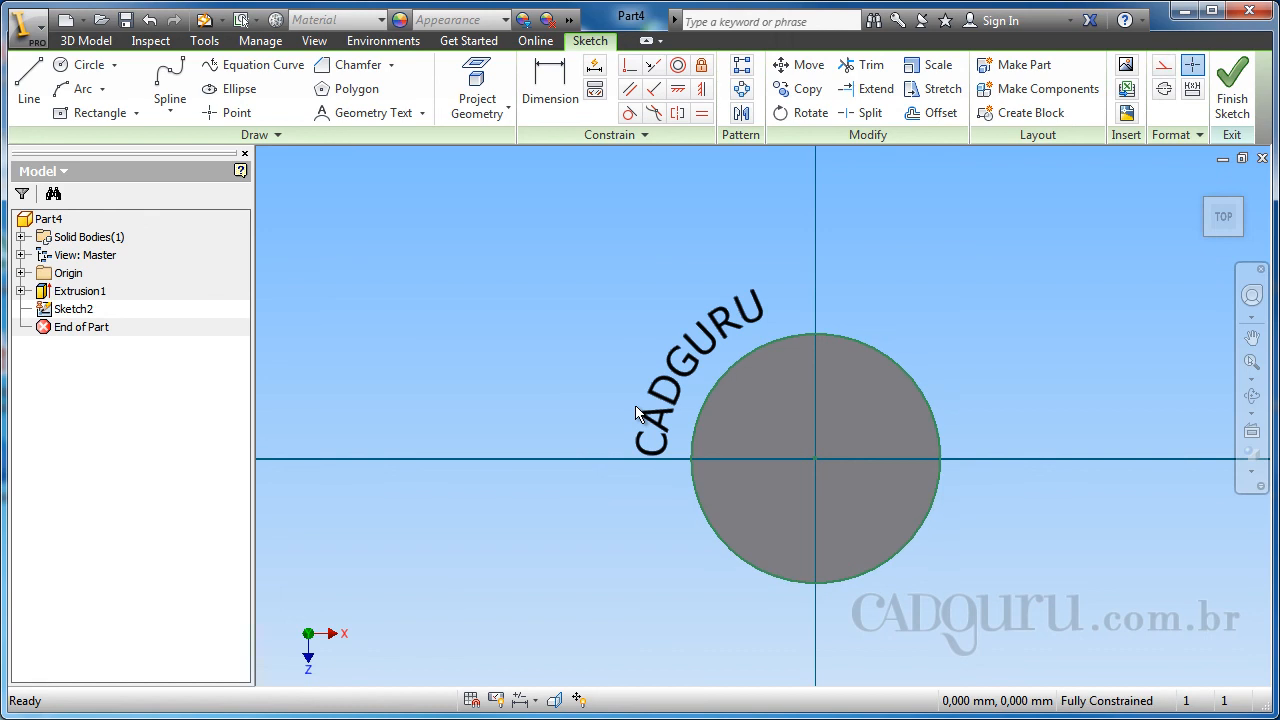
- Extrude the curved CADGURU text by a distance of 10 mm and inspect the raised letters beside the disc
{"action": "left_click", "coordinate": [87, 42]}
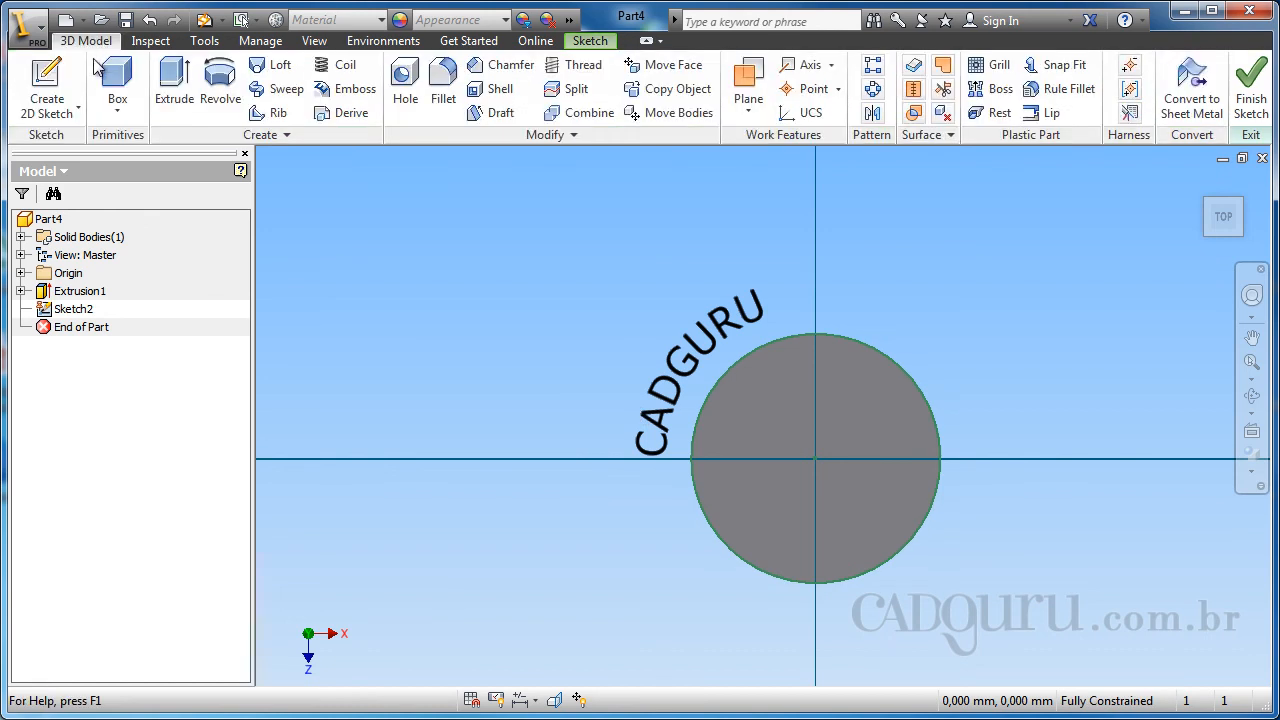
{"action": "left_click", "coordinate": [174, 80]}
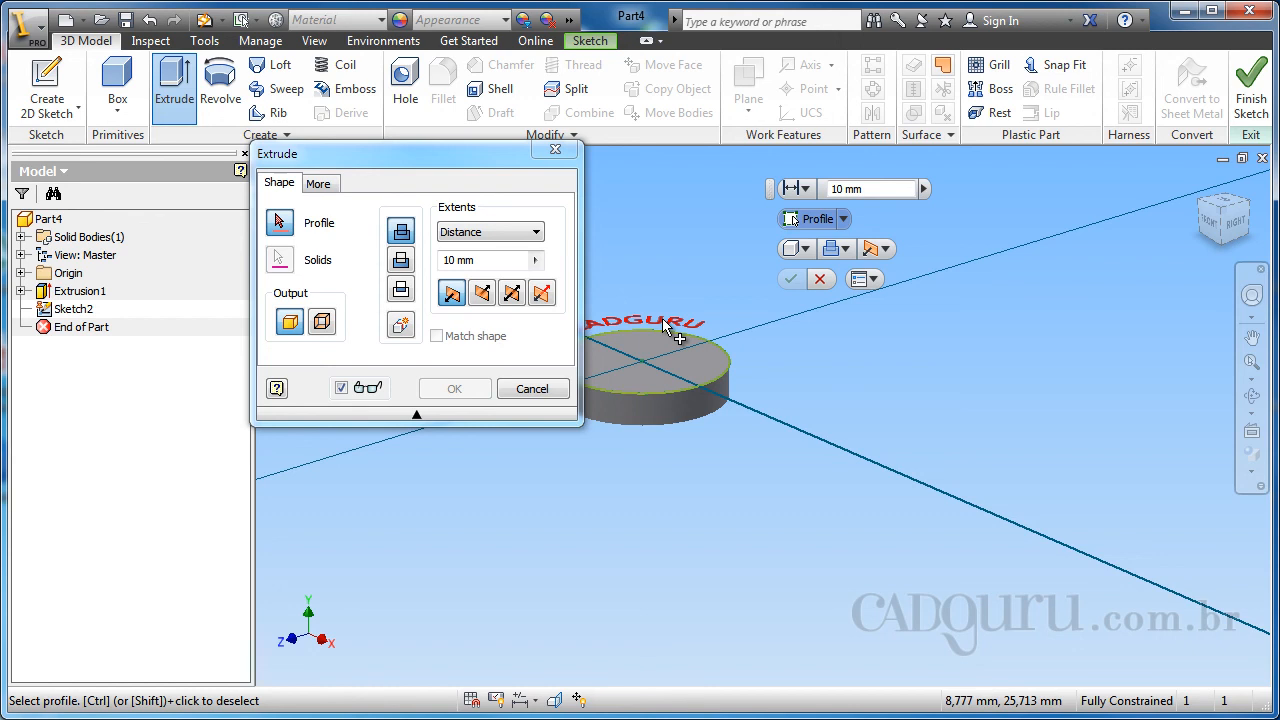
{"action": "left_click", "coordinate": [667, 325]}
{"action": "left_click", "coordinate": [455, 389]}
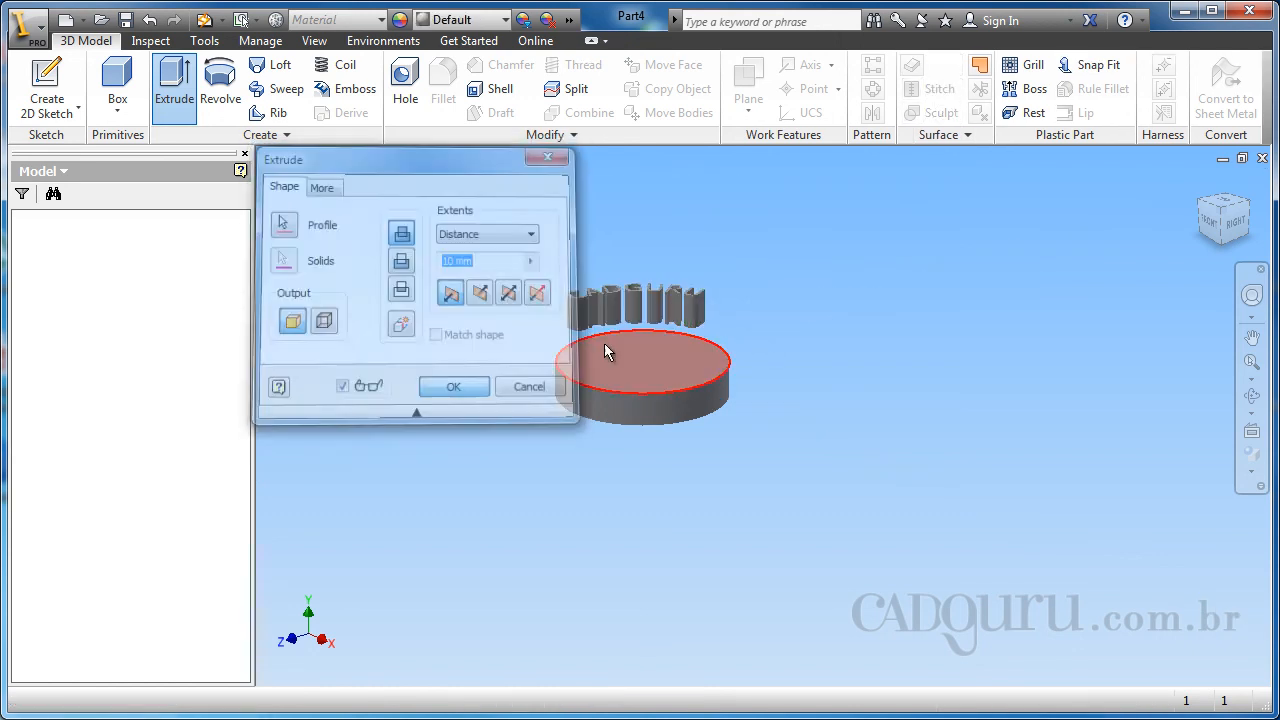
{"action": "scroll", "coordinate": [668, 380], "scroll_direction": "up", "scroll_amount": 5}
{"action": "middle_click_drag", "start_coordinate": [651, 459], "coordinate": [624, 206]}
{"action": "scroll", "coordinate": [668, 411], "scroll_direction": "down", "scroll_amount": 3}
{"action": "middle_click_drag", "start_coordinate": [668, 411], "coordinate": [663, 331]}
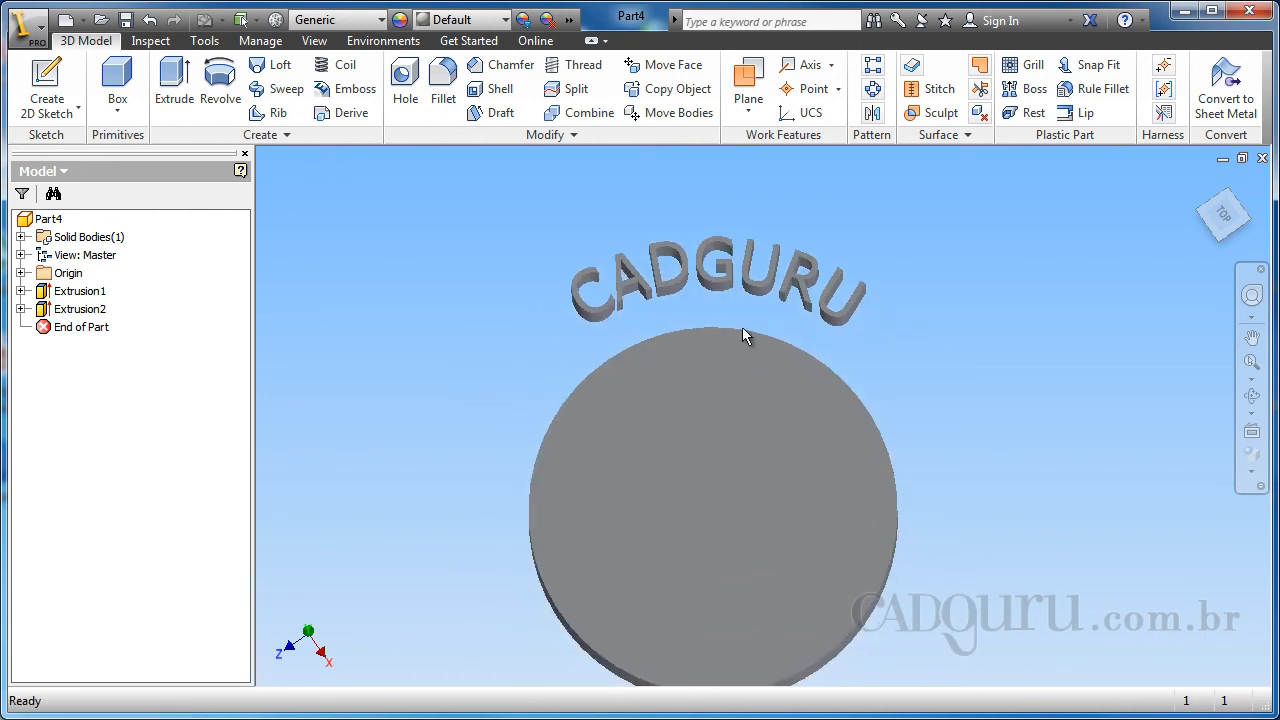